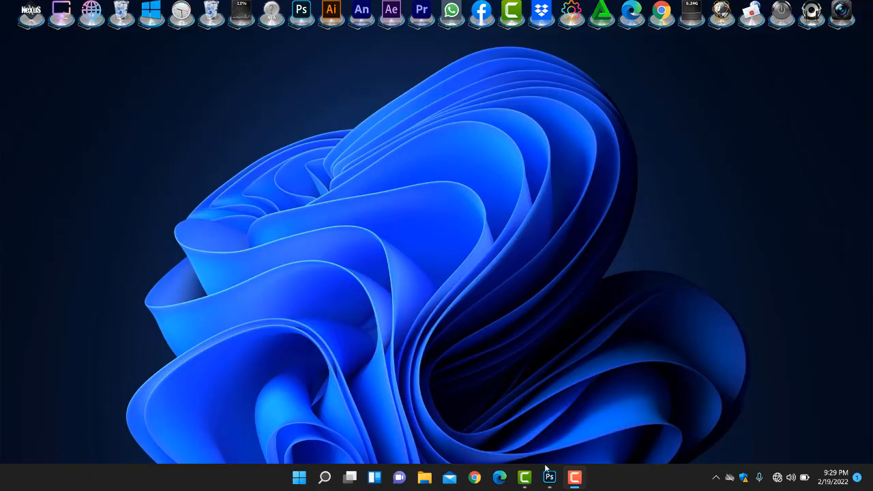
# Step: Switch to Photoshop and open shantu5.jpg from the photo folder on New Volume (H:)
pyautogui.click(563, 417)
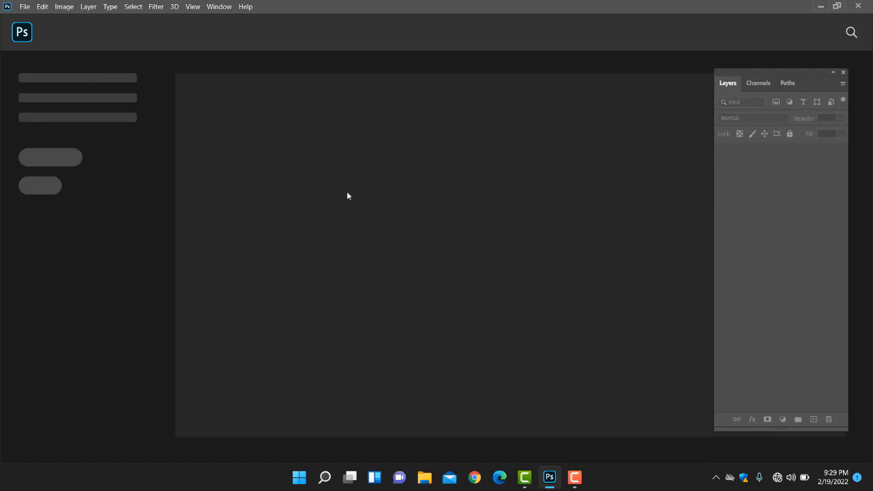
pyautogui.click(24, 7)
pyautogui.click(39, 29)
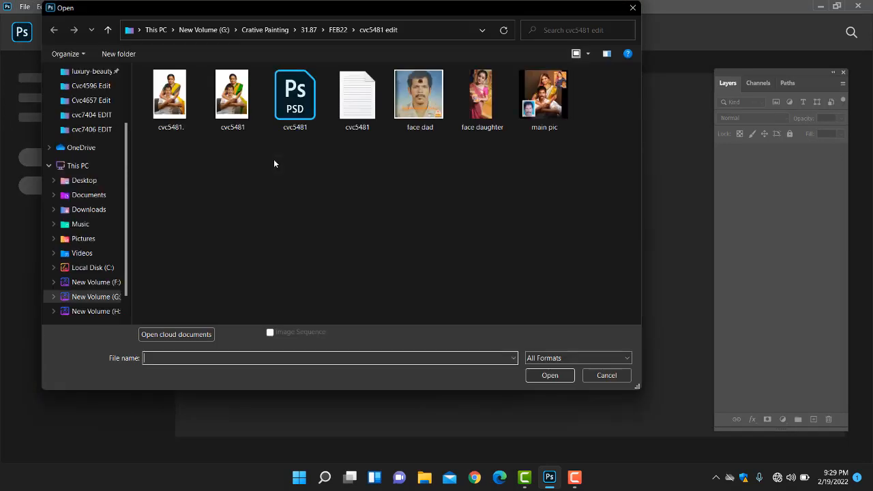
pyautogui.click(106, 311)
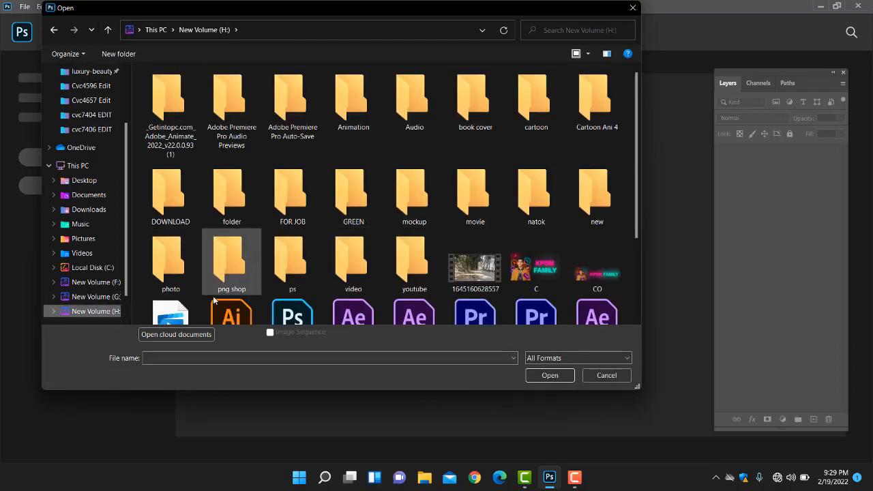
pyautogui.doubleClick(171, 270)
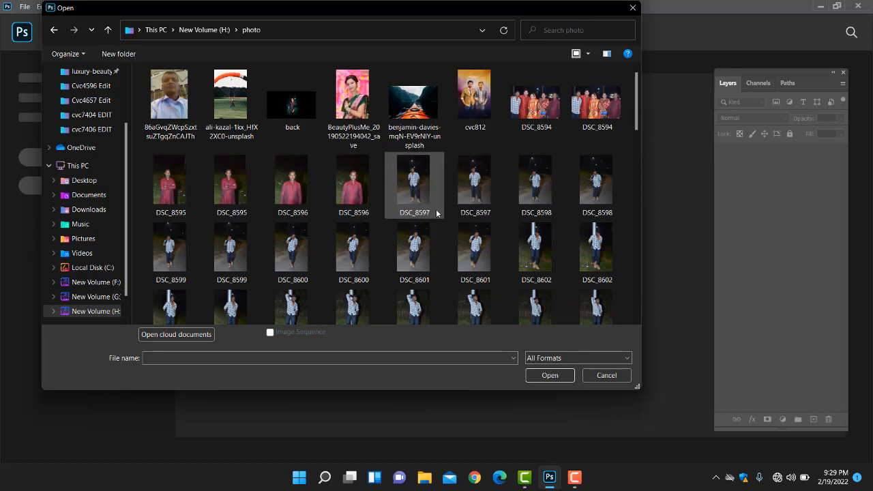
pyautogui.scroll(-10, 420, 242)
pyautogui.scroll(-4, 348, 285)
pyautogui.click(231, 286)
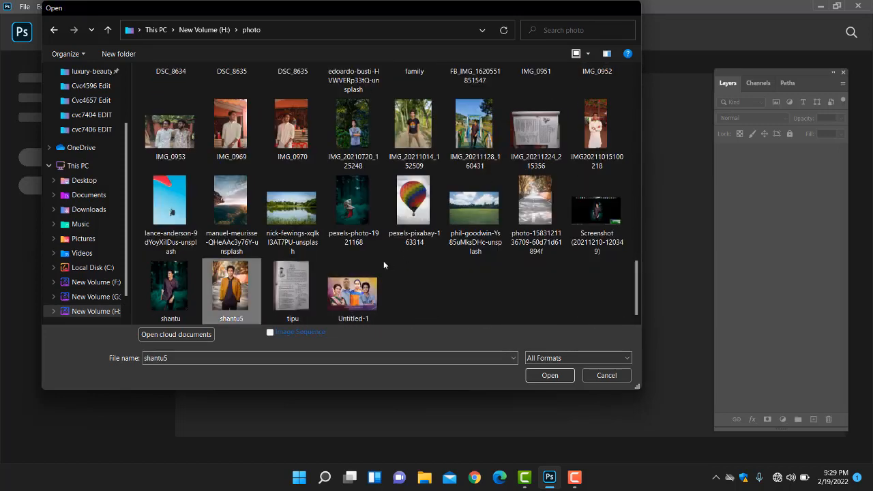
pyautogui.doubleClick(216, 300)
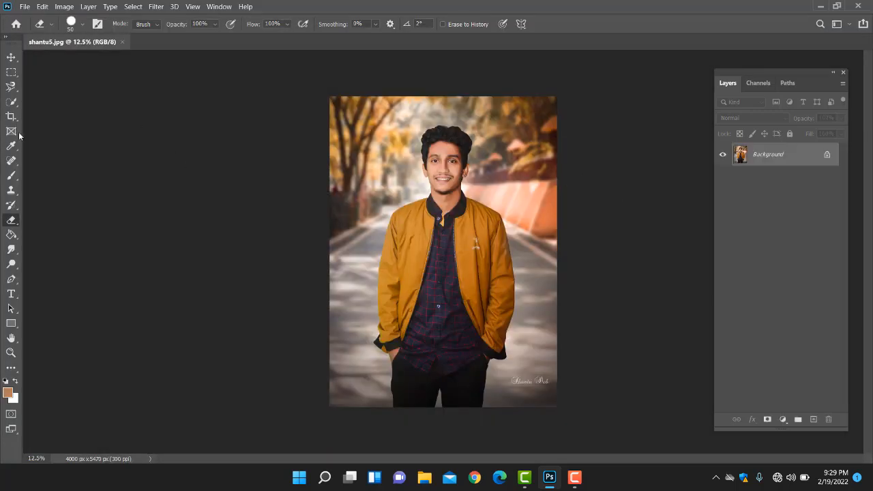
# Step: Activate the Move tool and examine the portrait both close up and as a whole
pyautogui.click(11, 57)
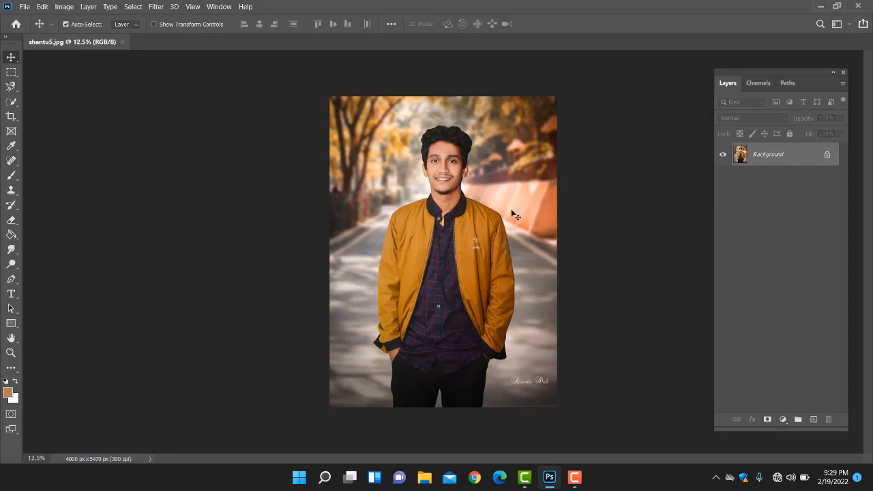
pyautogui.scroll(2, 508, 212)
pyautogui.scroll(2, 445, 159)
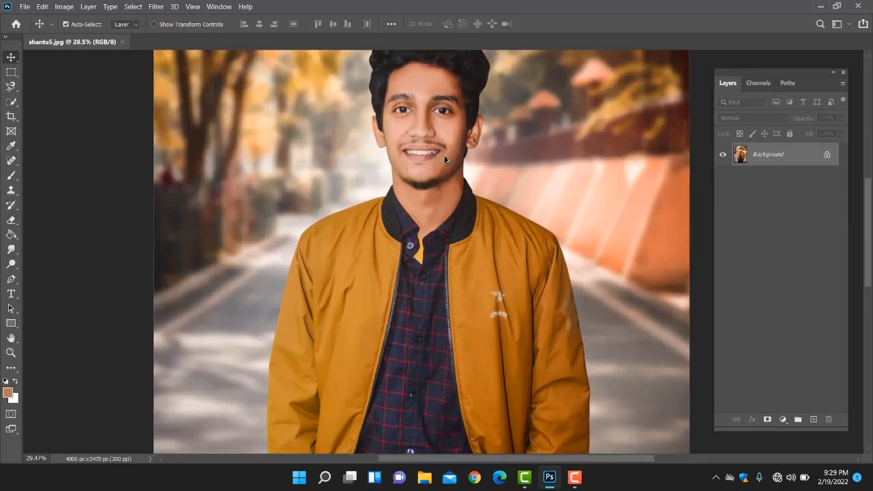
pyautogui.scroll(-4, 445, 159)
pyautogui.scroll(2, 445, 160)
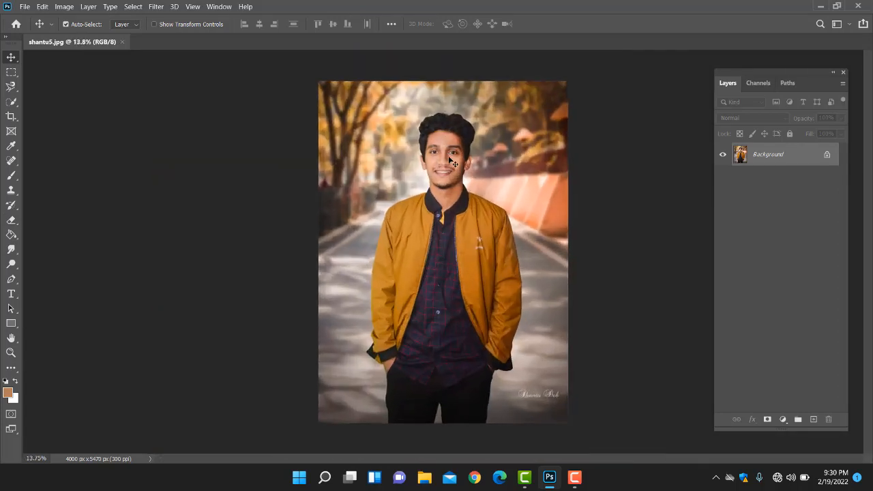
pyautogui.scroll(1, 448, 161)
pyautogui.scroll(-1, 449, 161)
# Step: Reposition the Layers panel slightly, hide it and bring it back on screen
pyautogui.moveTo(802, 69); pyautogui.dragTo(778, 70)
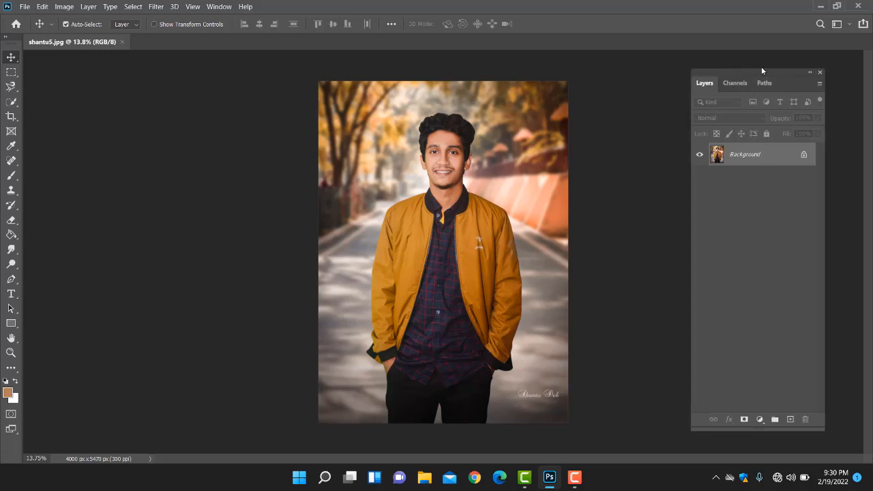
pyautogui.click(820, 73)
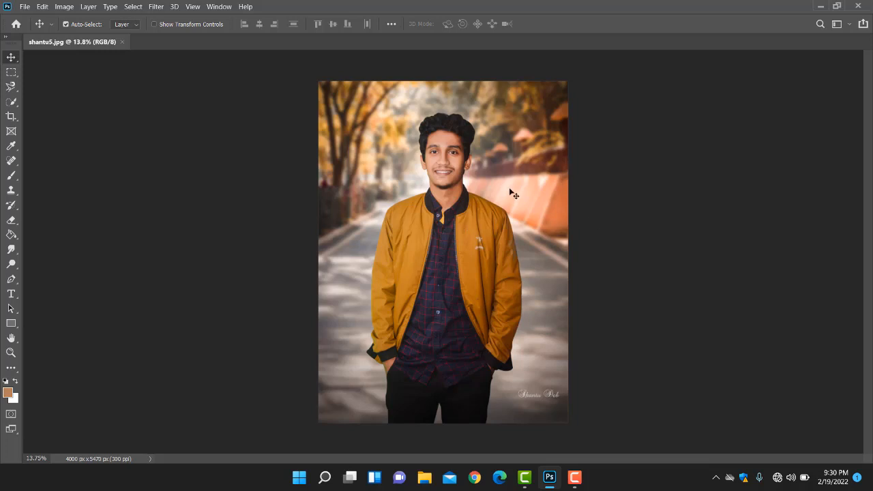
pyautogui.click(219, 7)
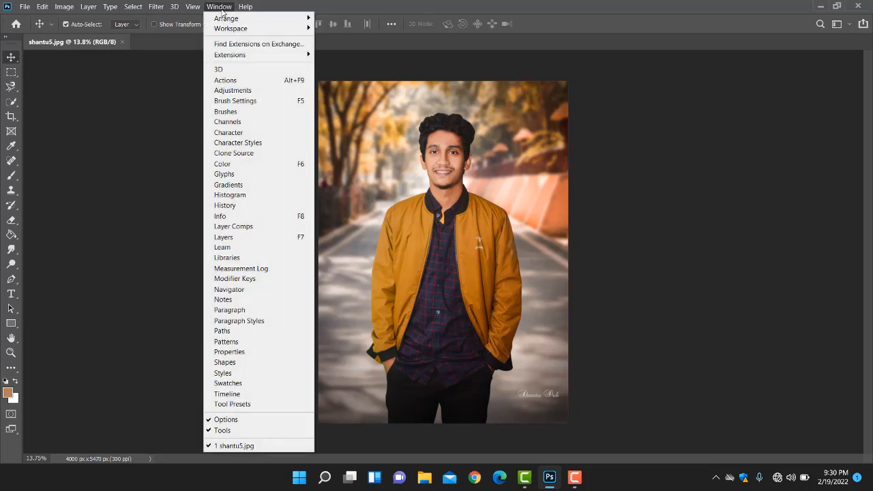
pyautogui.click(248, 238)
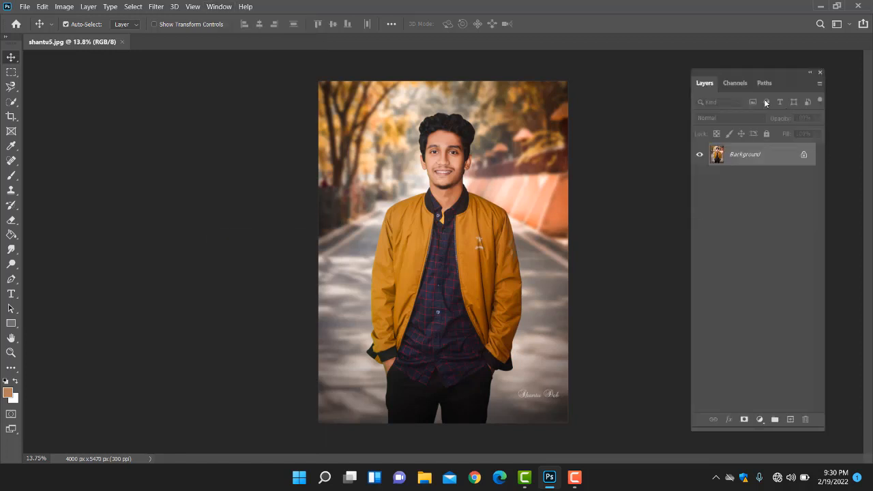
pyautogui.click(820, 73)
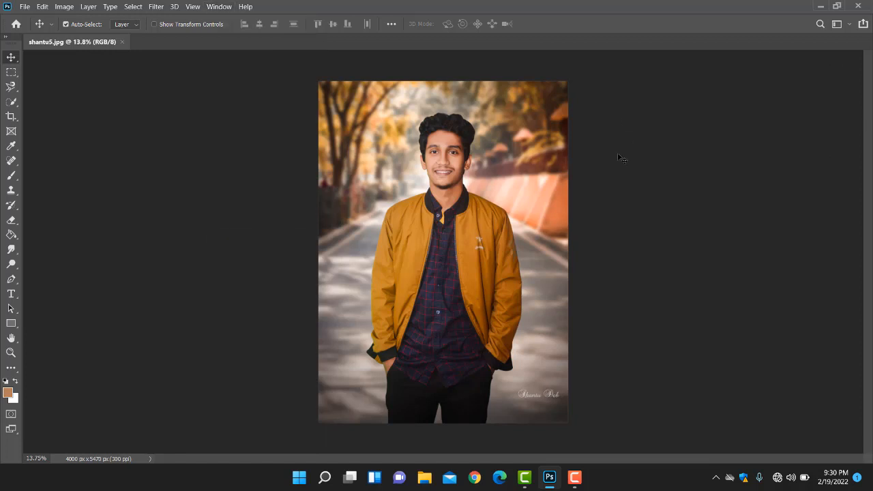
pyautogui.press('F7')
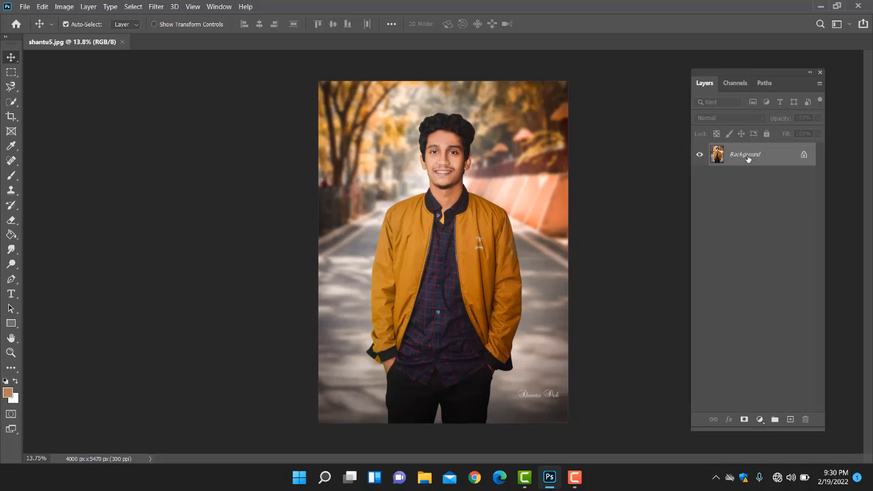
# Step: Unlock the Background layer, rename it "one" and check it by toggling its visibility off and on
pyautogui.click(803, 155)
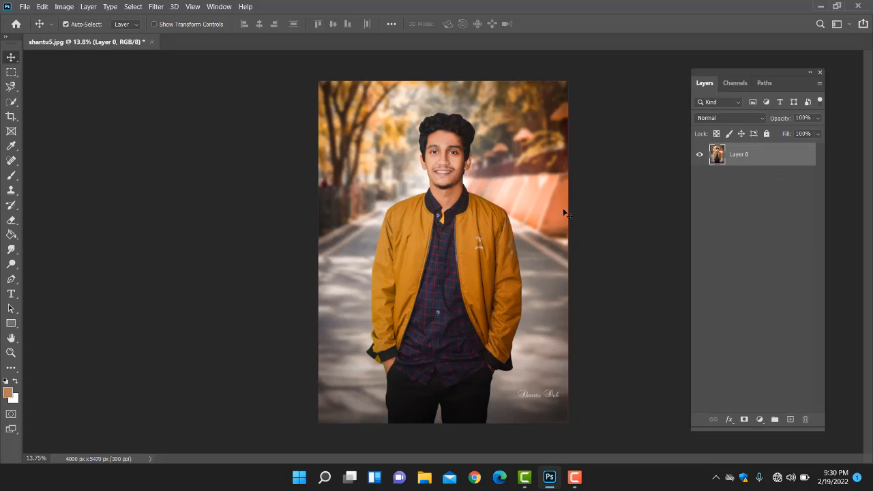
pyautogui.doubleClick(739, 155)
pyautogui.write('one')
pyautogui.press('Return')
pyautogui.click(698, 156)
pyautogui.click(699, 156)
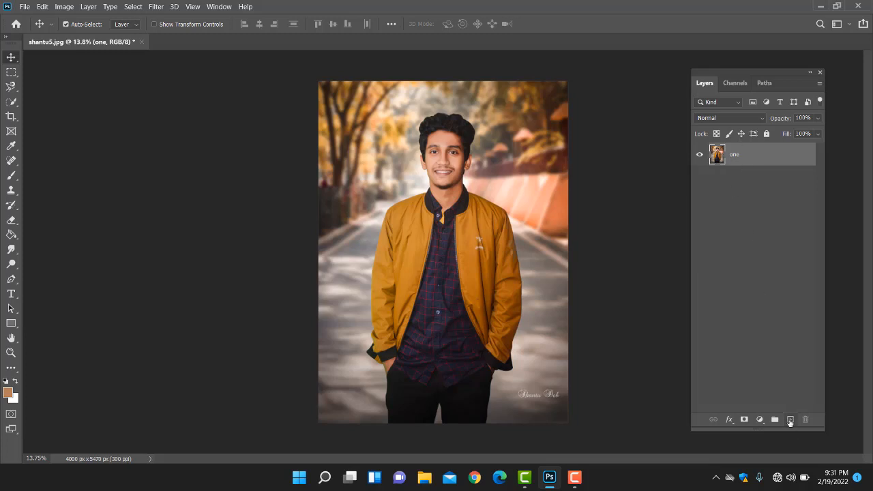
# Step: Add a new empty layer above the photo and rename it "two"
pyautogui.click(790, 420)
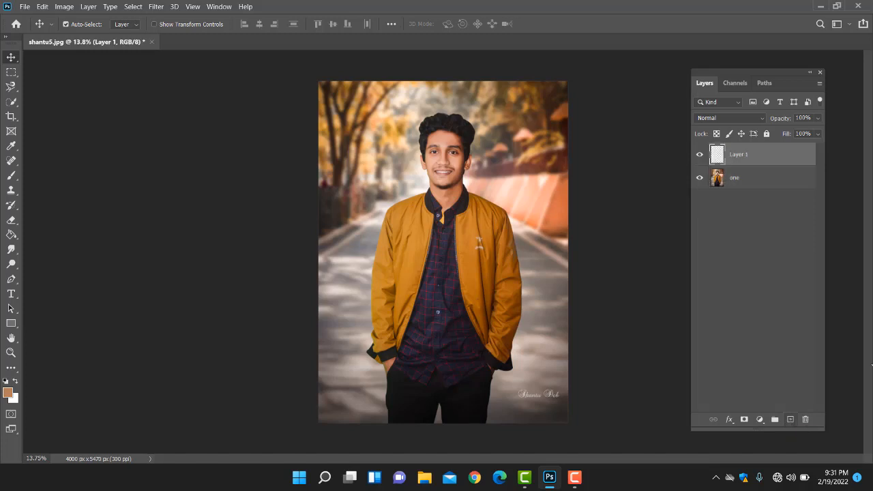
pyautogui.doubleClick(740, 155)
pyautogui.press('BackSpace')
pyautogui.write('two')
pyautogui.press('Return')
# Step: Set the foreground color to black
pyautogui.click(9, 395)
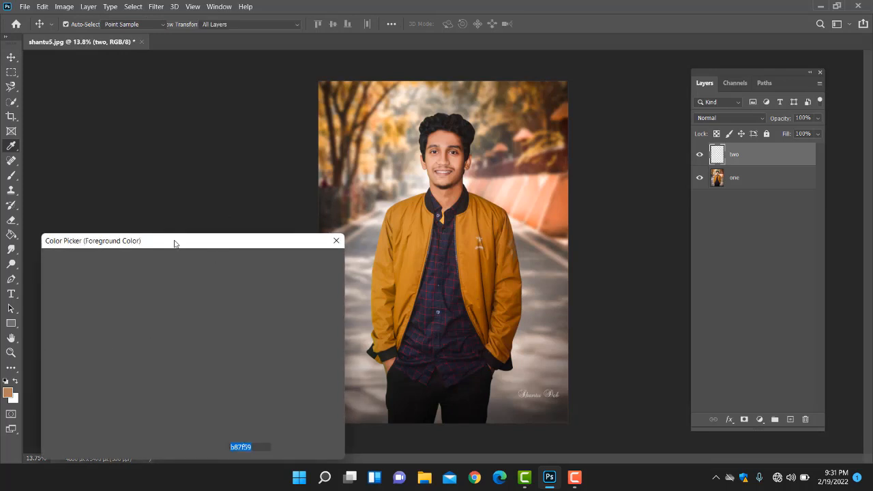
pyautogui.moveTo(246, 241); pyautogui.dragTo(379, 182)
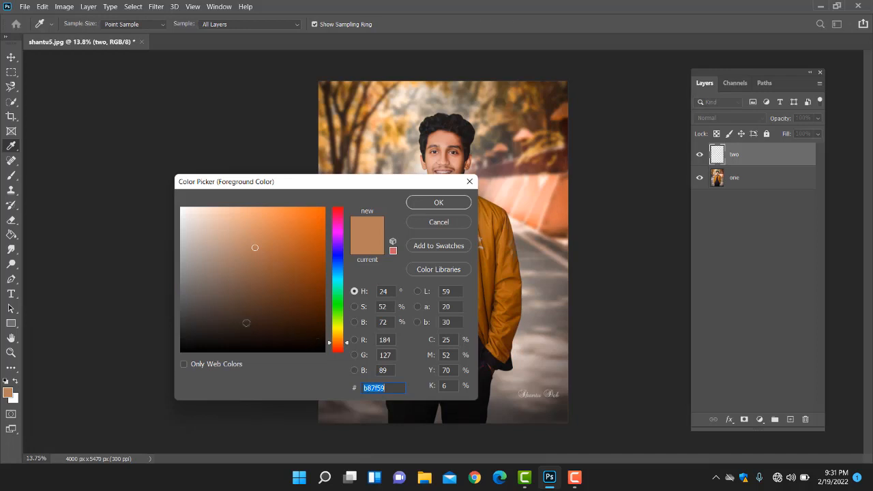
pyautogui.click(245, 323)
pyautogui.moveTo(202, 367)
pyautogui.mouseDown()
pyautogui.moveTo(219, 350)
pyautogui.moveTo(177, 361)
pyautogui.mouseUp()
pyautogui.click(445, 203)
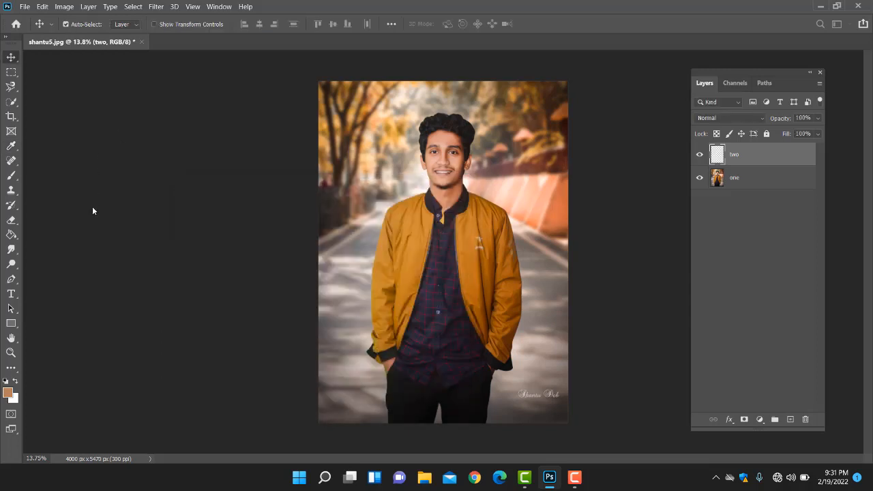
# Step: Fill layer "two" with the black foreground color using the Paint Bucket tool, and return to the Move tool
pyautogui.click(11, 238)
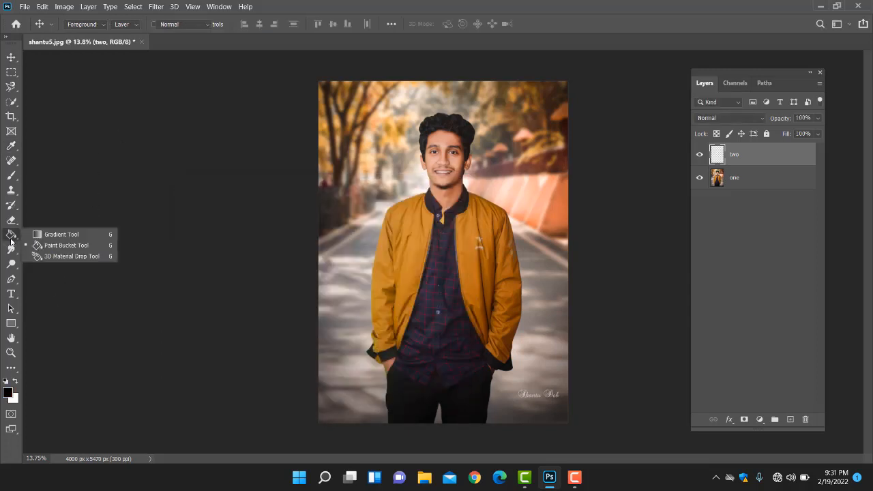
pyautogui.click(61, 247)
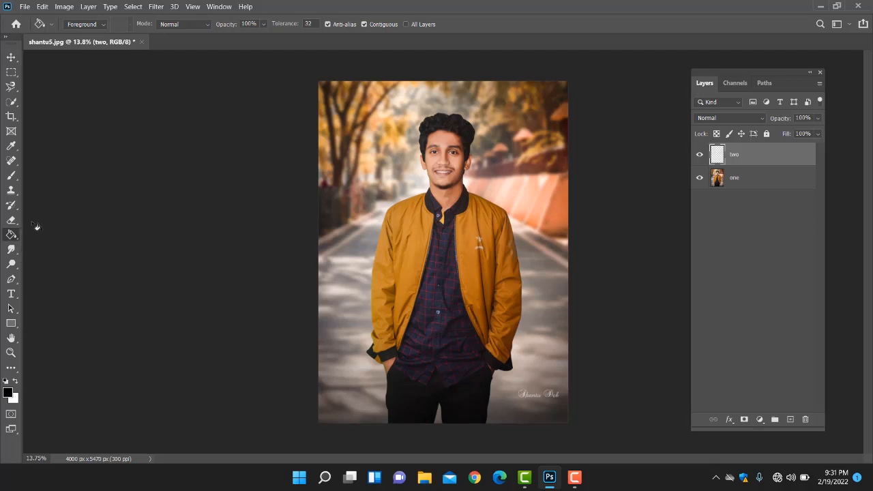
pyautogui.click(451, 215)
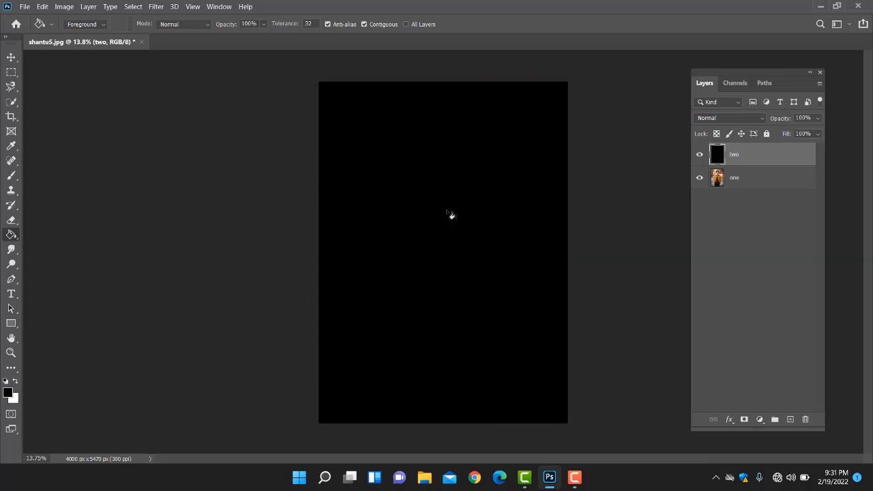
pyautogui.click(11, 57)
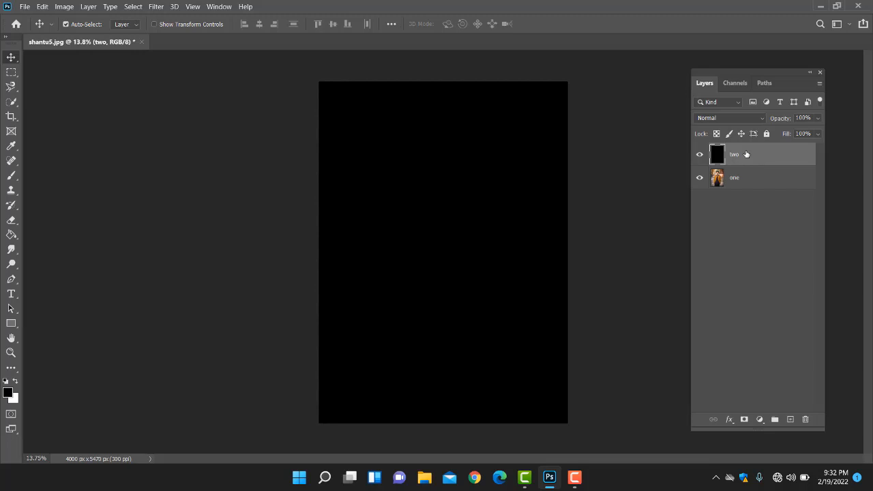
# Step: Move layer "two" beneath layer "one" and check the stacking by toggling layer "one" off and on
pyautogui.moveTo(753, 158); pyautogui.dragTo(751, 197)
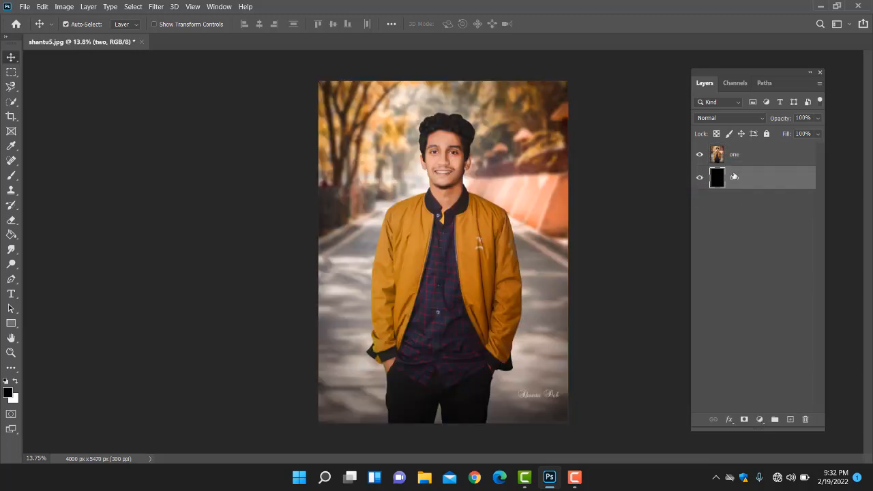
pyautogui.click(701, 157)
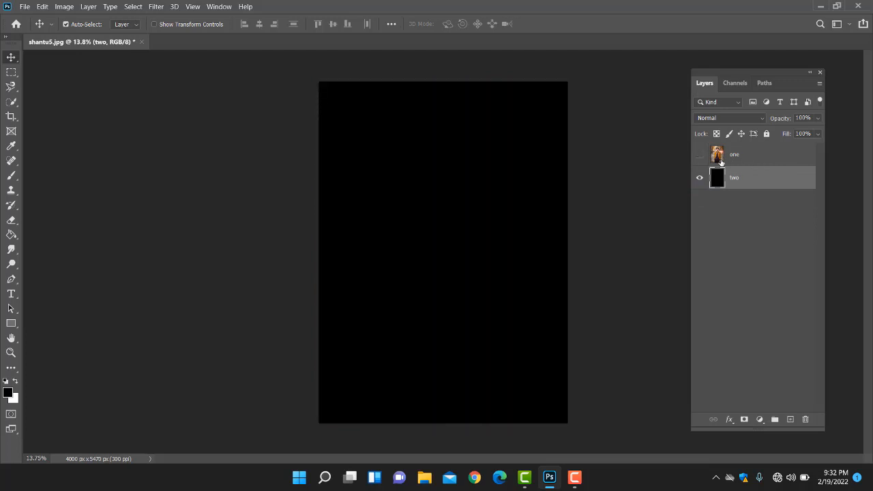
pyautogui.click(700, 156)
pyautogui.click(699, 157)
pyautogui.click(701, 156)
pyautogui.click(700, 157)
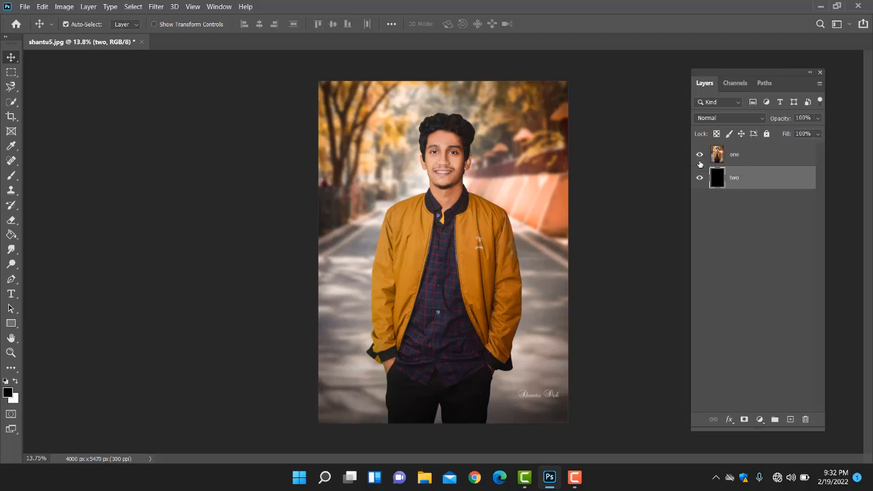
pyautogui.click(699, 155)
pyautogui.click(699, 155)
# Step: On layer "one", start a Pen tool path at the photo's bottom edge, tracing the trousers' left outline up to the jacket cuff
pyautogui.click(750, 154)
pyautogui.click(11, 279)
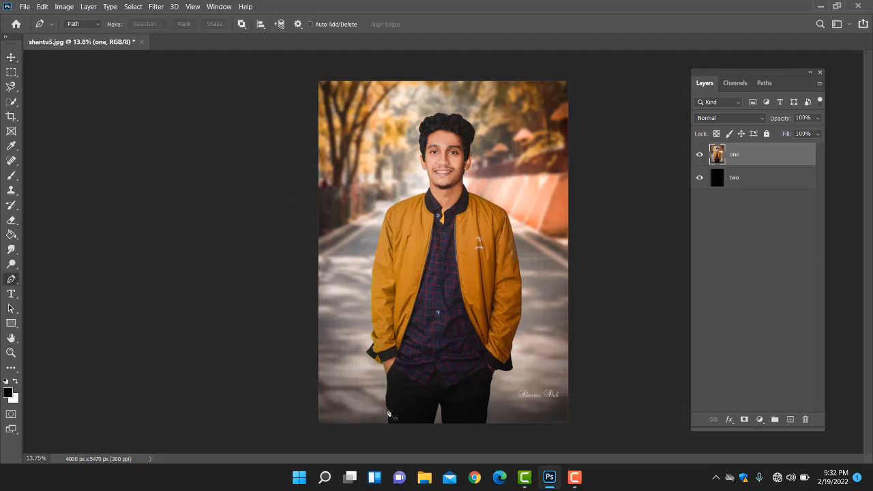
pyautogui.scroll(1, 392, 419)
pyautogui.moveTo(398, 381); pyautogui.dragTo(405, 353)
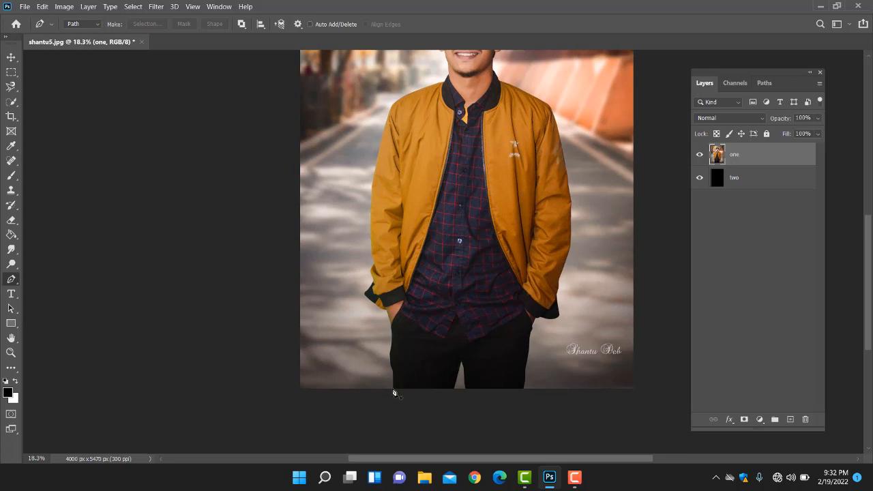
pyautogui.click(392, 387)
pyautogui.click(392, 367)
pyautogui.click(390, 354)
pyautogui.click(388, 329)
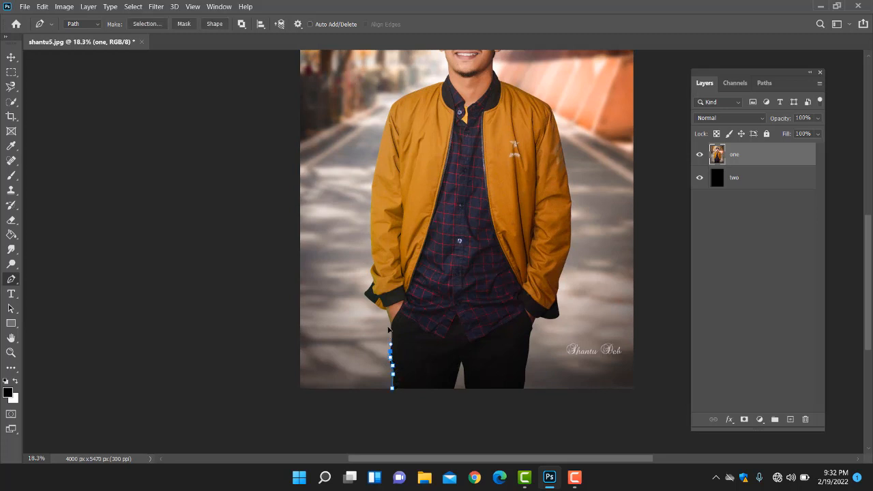
pyautogui.click(385, 310)
pyautogui.click(377, 303)
pyautogui.click(372, 298)
pyautogui.click(367, 293)
# Step: Continue the pen path from the cuff up the outer edge of the jacket's left-hand sleeve in the photo
pyautogui.click(371, 271)
pyautogui.click(375, 255)
pyautogui.click(374, 244)
pyautogui.click(372, 235)
pyautogui.click(369, 220)
pyautogui.click(370, 198)
pyautogui.click(371, 189)
pyautogui.click(372, 180)
pyautogui.click(374, 170)
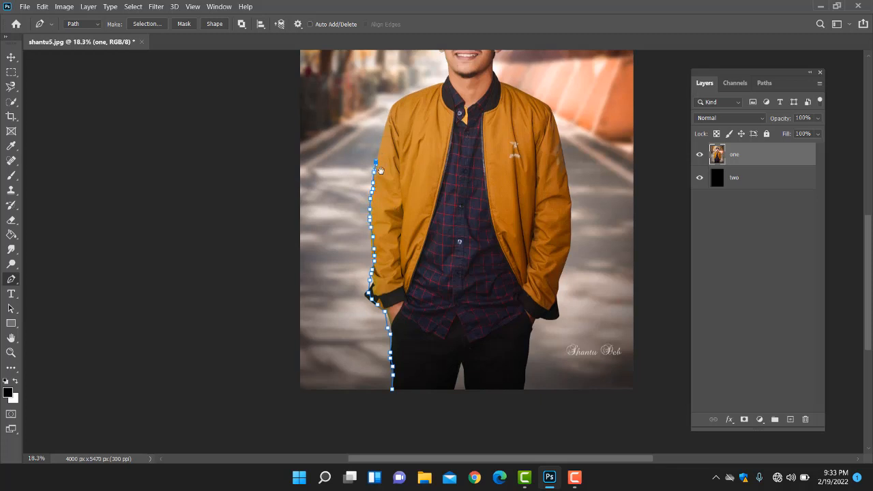
pyautogui.scroll(2, 375, 211)
pyautogui.click(368, 185)
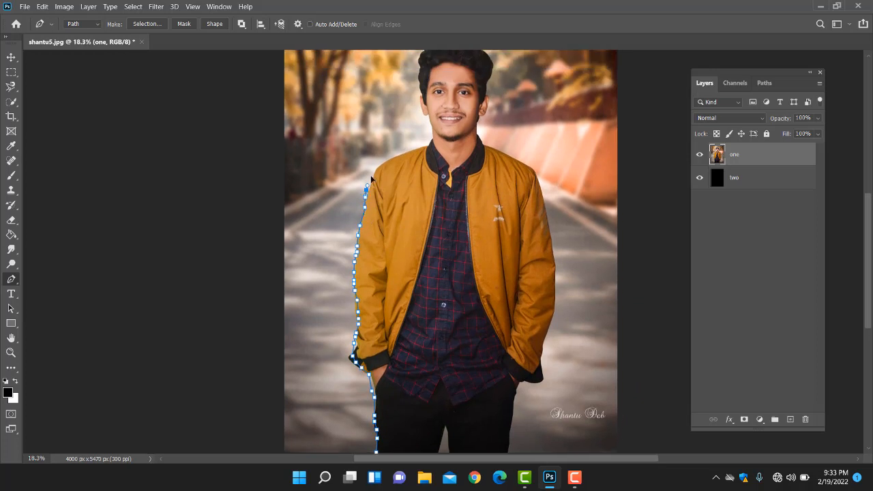
# Step: Continue the pen path over the jacket's left-hand shoulder, along the collar and neck, and up beside the face to the hair
pyautogui.click(374, 174)
pyautogui.click(380, 164)
pyautogui.click(388, 156)
pyautogui.click(401, 147)
pyautogui.click(414, 146)
pyautogui.click(424, 142)
pyautogui.click(429, 130)
pyautogui.click(426, 117)
pyautogui.click(417, 97)
pyautogui.click(417, 77)
pyautogui.scroll(2, 422, 73)
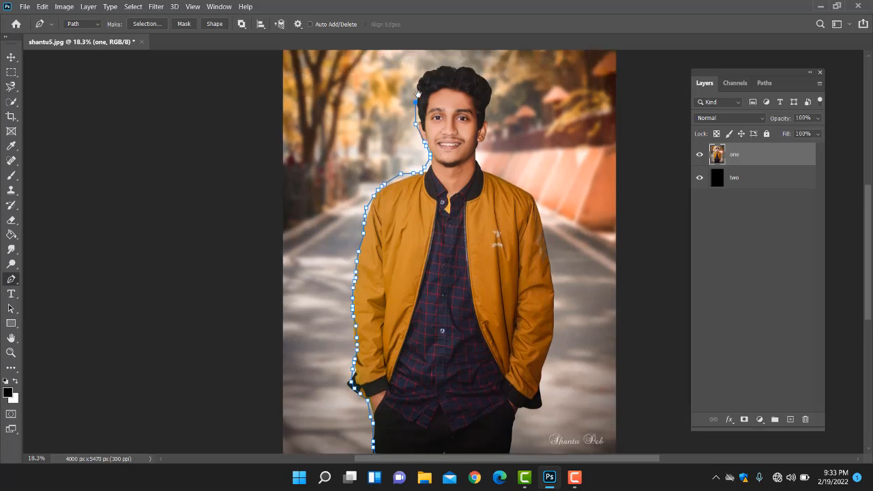
# Step: Trace the pen path around the top of the hair, from its left-hand side over to its right-hand side
pyautogui.click(415, 90)
pyautogui.click(420, 80)
pyautogui.click(431, 72)
pyautogui.click(443, 71)
pyautogui.click(455, 67)
pyautogui.click(468, 68)
pyautogui.click(480, 73)
pyautogui.click(488, 80)
pyautogui.click(492, 90)
pyautogui.moveTo(496, 96); pyautogui.dragTo(479, 141)
pyautogui.moveTo(477, 144); pyautogui.dragTo(508, 183)
pyautogui.click(477, 160)
pyautogui.click(486, 169)
pyautogui.click(524, 191)
pyautogui.hotkey('ctrl', 'z')
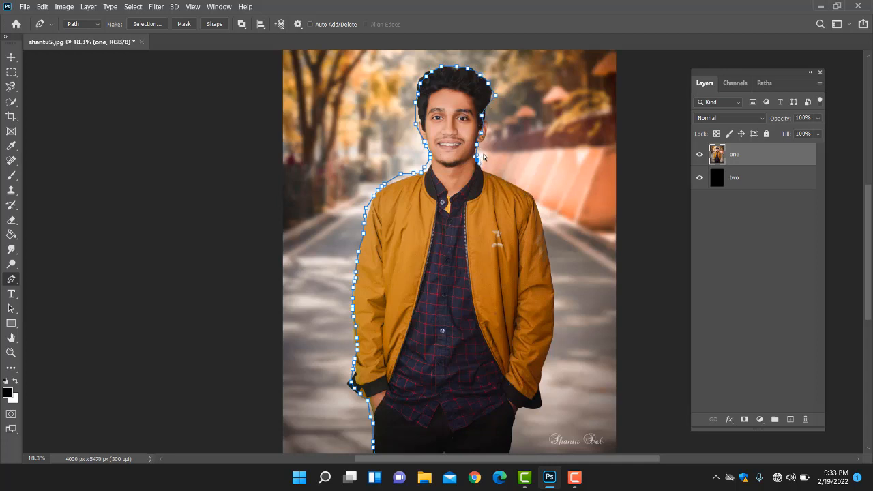
pyautogui.hotkey('ctrl', 'z')
pyautogui.hotkey('ctrl', 'z')
pyautogui.hotkey('ctrl', 'z')
pyautogui.hotkey('ctrl', 'z')
# Step: Continue the pen path around the right-hand ear, down the neck and onto the collar and shoulder
pyautogui.click(486, 126)
pyautogui.click(485, 136)
pyautogui.click(480, 148)
pyautogui.click(479, 157)
pyautogui.click(488, 168)
pyautogui.click(502, 178)
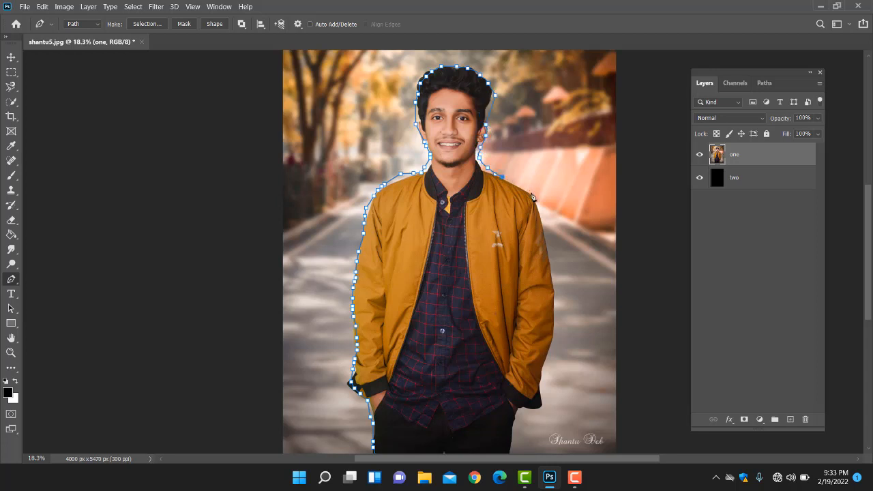
# Step: Trace the pen path from the right-hand shoulder down the outer edge of the sleeve to the cuff's lower corner
pyautogui.click(530, 193)
pyautogui.click(549, 242)
pyautogui.scroll(-1, 556, 295)
pyautogui.click(556, 277)
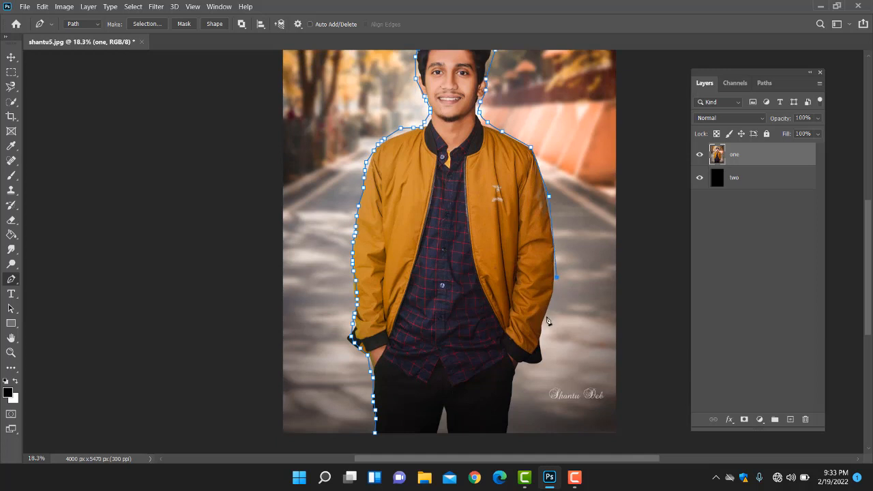
pyautogui.click(545, 318)
pyautogui.click(542, 342)
pyautogui.click(541, 362)
# Step: Trace beneath the cuff, down the trousers and around the gap between the legs, closing the path at its starting point
pyautogui.click(522, 362)
pyautogui.click(511, 376)
pyautogui.scroll(-2, 512, 396)
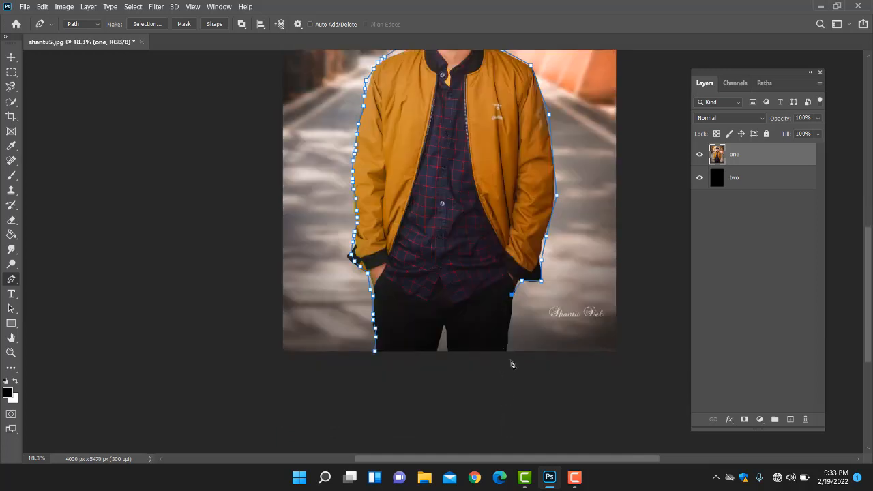
pyautogui.click(510, 359)
pyautogui.click(449, 351)
pyautogui.click(443, 322)
pyautogui.click(430, 353)
pyautogui.click(374, 351)
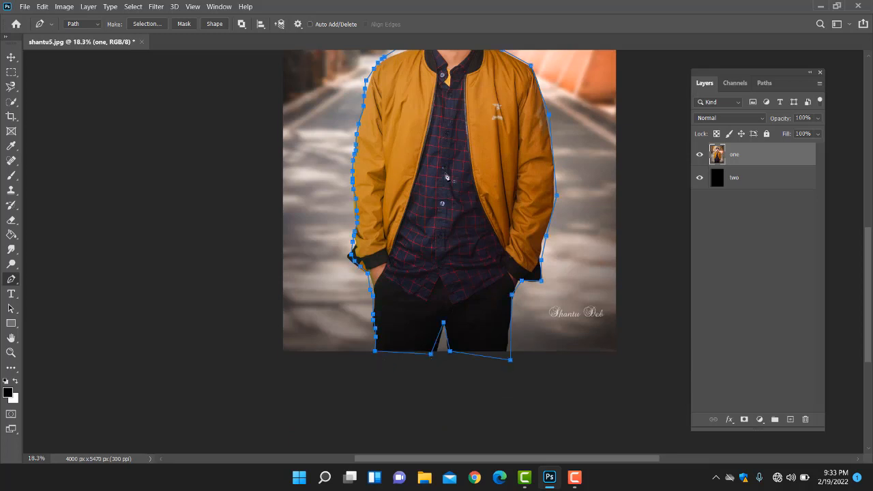
# Step: Convert the closed path into a selection, copy the selected man to a new layer, and return to the Move tool
pyautogui.scroll(2, 446, 178)
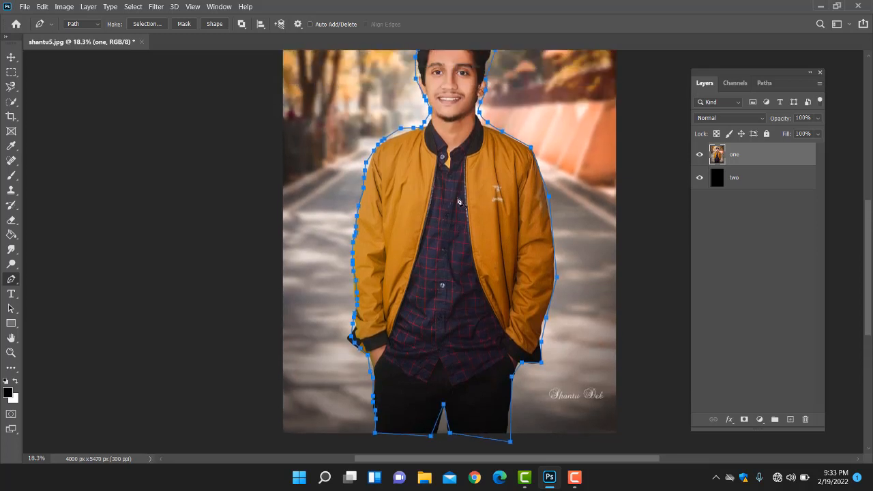
pyautogui.scroll(1, 459, 201)
pyautogui.hotkey('ctrl', 'Return')
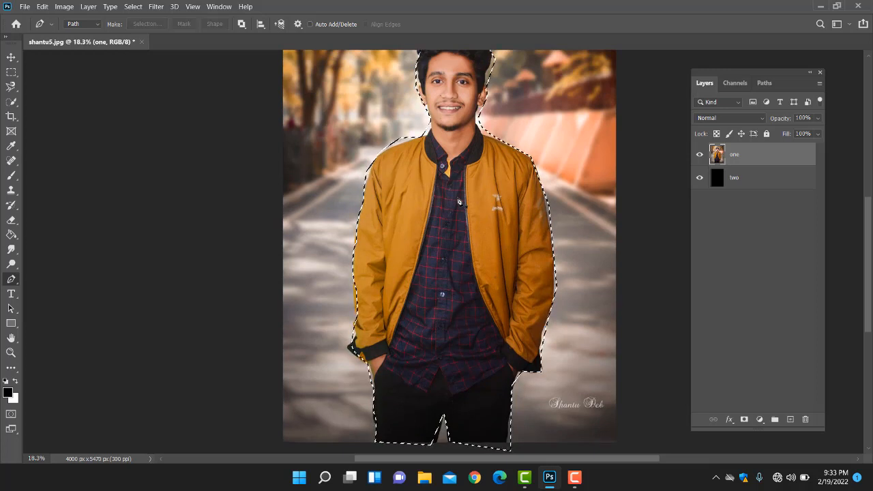
pyautogui.hotkey('ctrl', 'j')
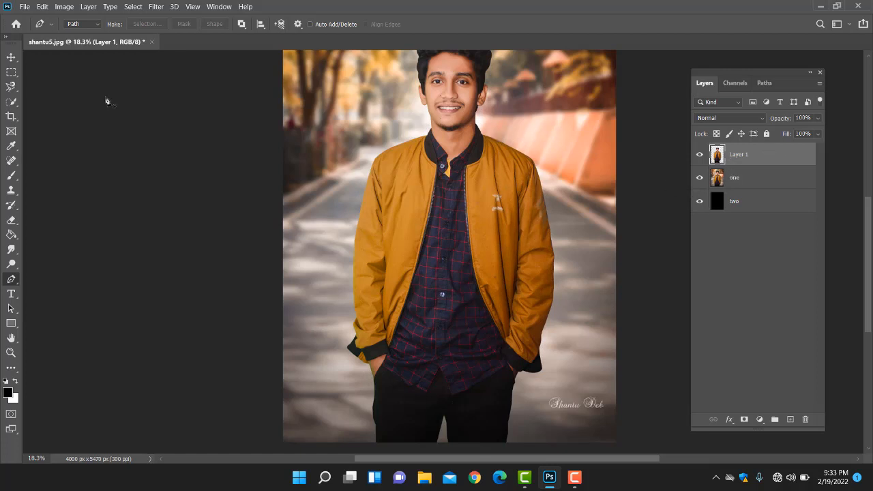
pyautogui.click(11, 56)
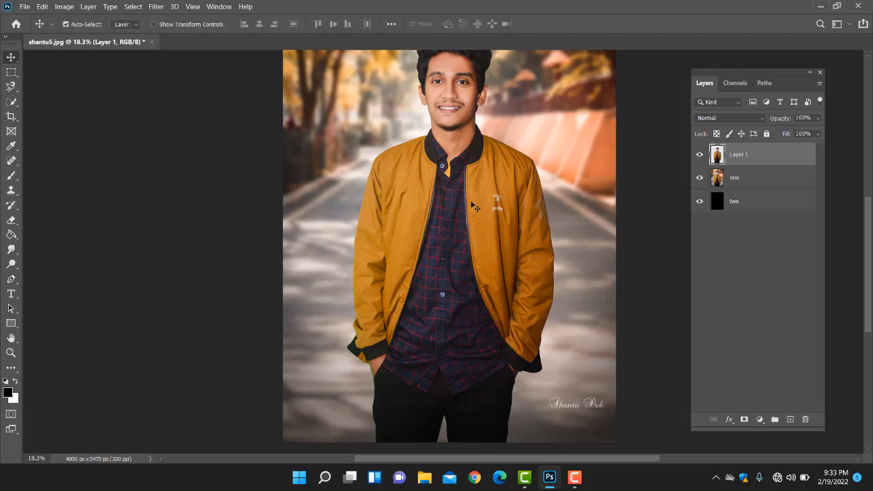
# Step: Hide layer "one" and view the cut-out man against the black layer
pyautogui.click(698, 178)
pyautogui.scroll(1, 476, 196)
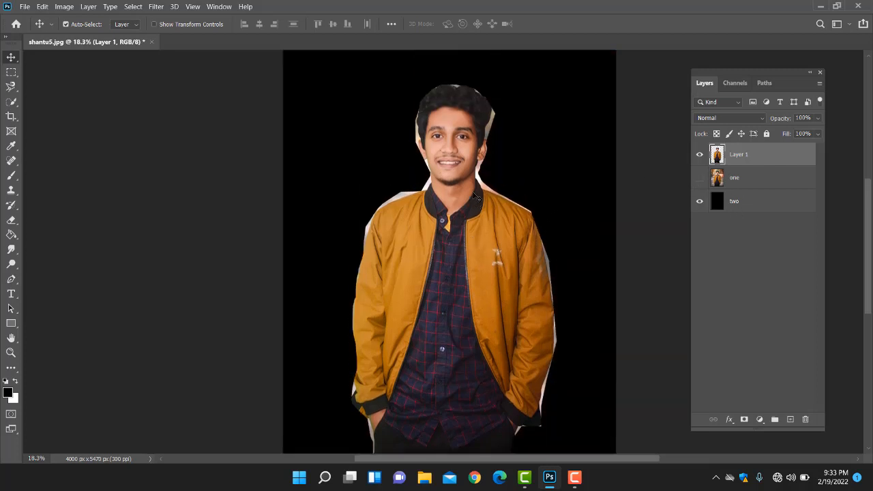
pyautogui.scroll(-2, 475, 196)
pyautogui.scroll(1, 468, 252)
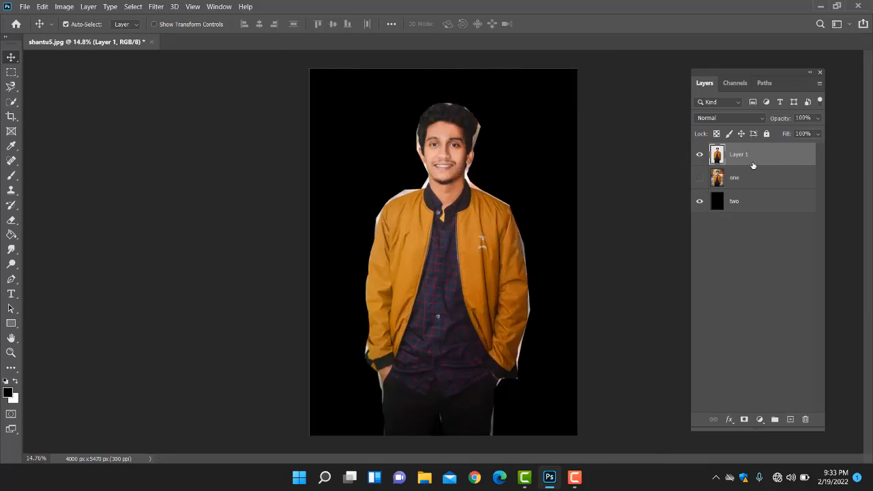
# Step: Move Layer 1 between layers "one" and "two", and check the stacking by toggling layer "two" and Layer 1 off and on
pyautogui.moveTo(752, 166); pyautogui.dragTo(753, 184)
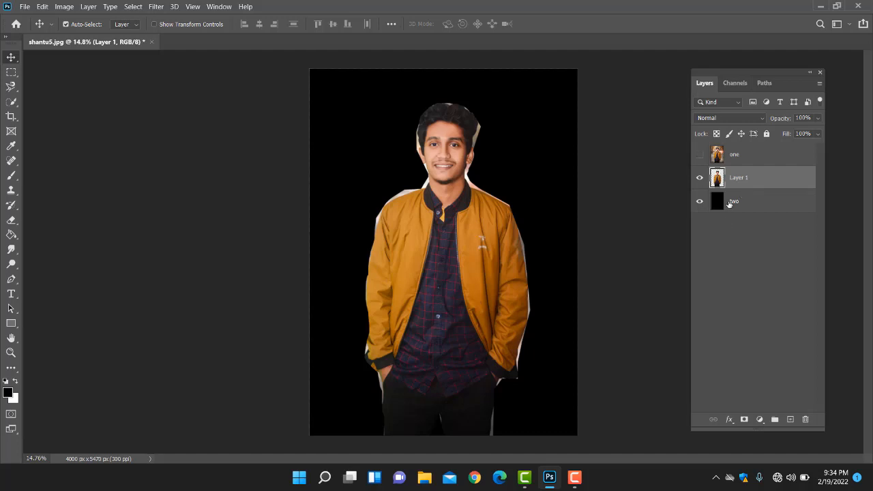
pyautogui.click(699, 202)
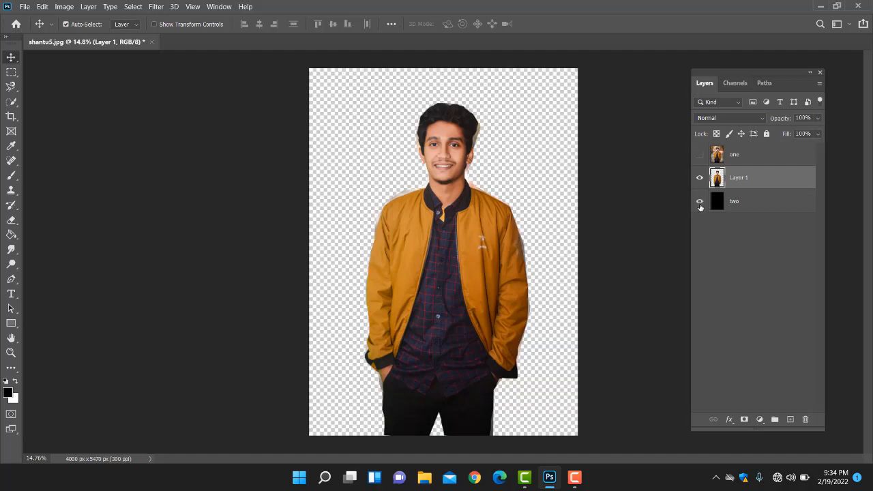
pyautogui.click(698, 202)
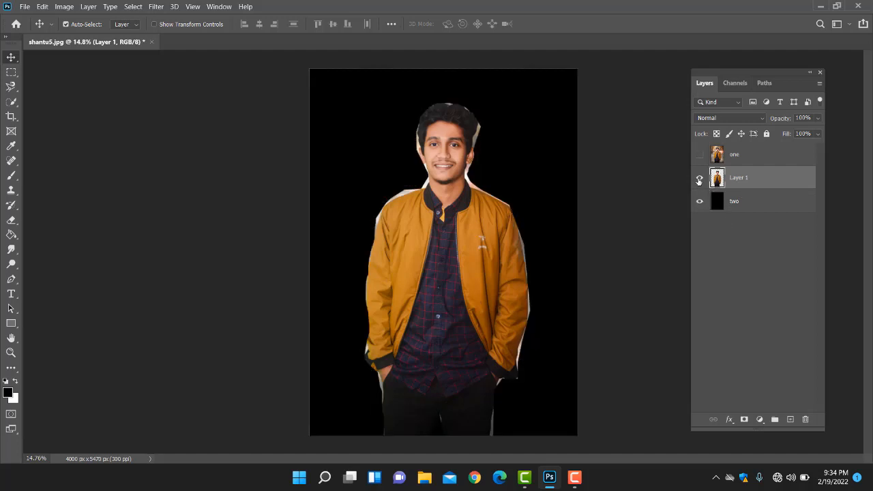
pyautogui.click(699, 179)
pyautogui.click(698, 179)
pyautogui.click(699, 178)
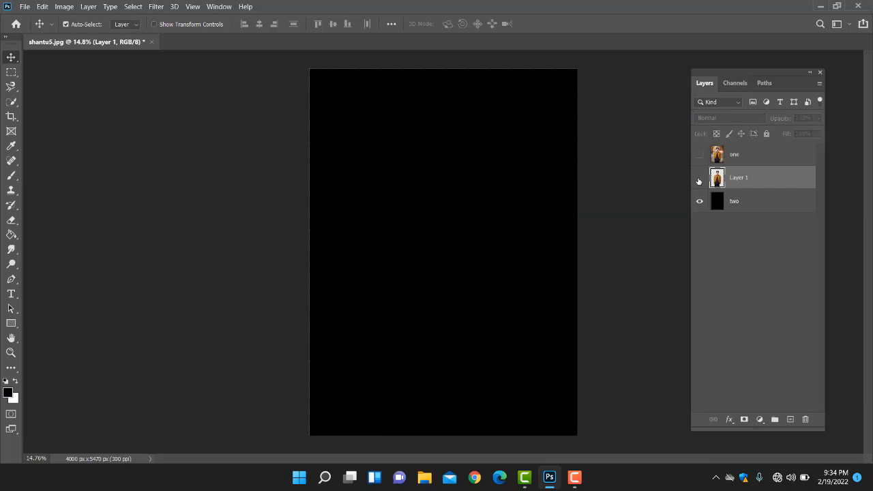
pyautogui.click(699, 180)
pyautogui.scroll(-5, 395, 190)
pyautogui.scroll(6, 461, 222)
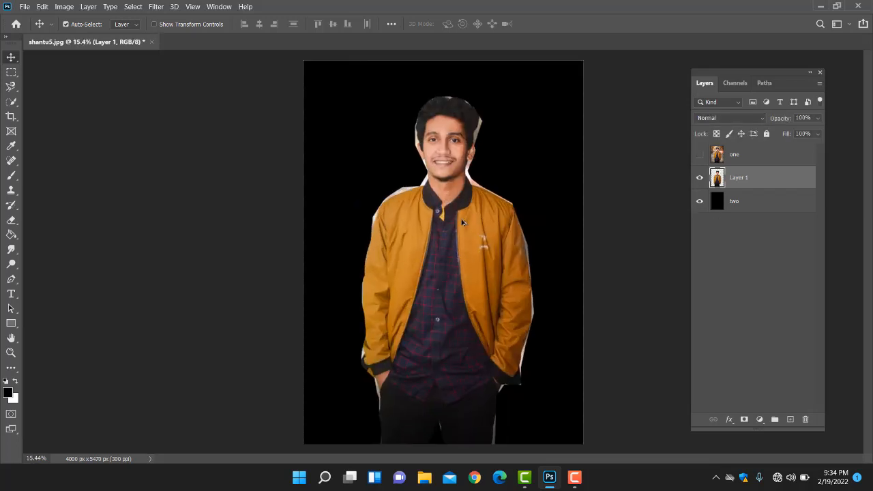
pyautogui.scroll(1, 462, 222)
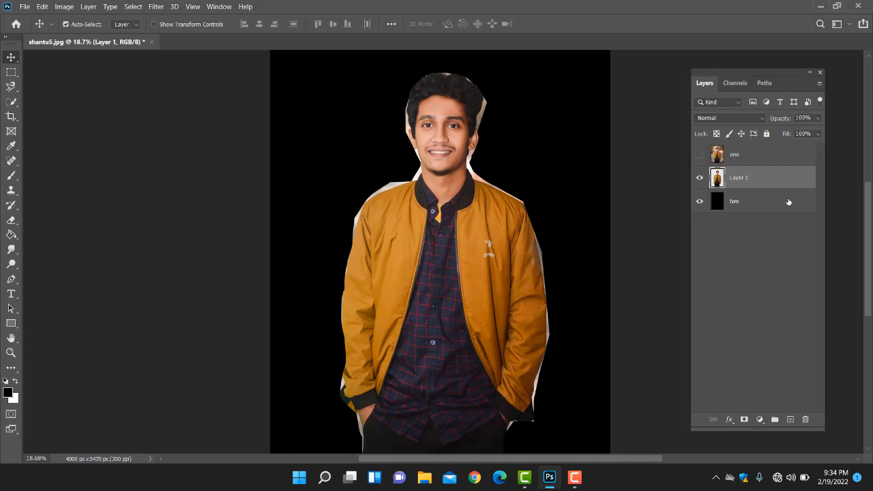
# Step: Move Layer 1 beneath layer "two" and demonstrate the stacking by toggling layers "two" and "one" on and off
pyautogui.moveTo(753, 181); pyautogui.dragTo(754, 208)
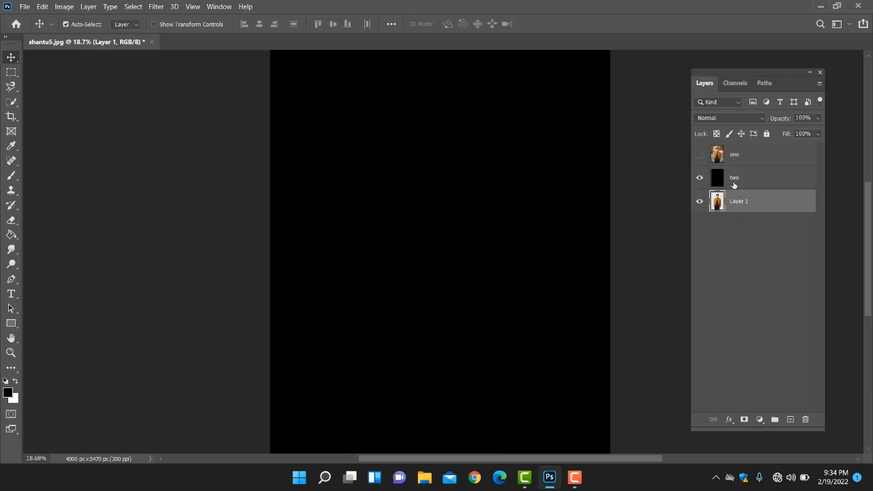
pyautogui.click(699, 178)
pyautogui.click(699, 178)
pyautogui.click(699, 178)
pyautogui.click(699, 178)
pyautogui.click(699, 154)
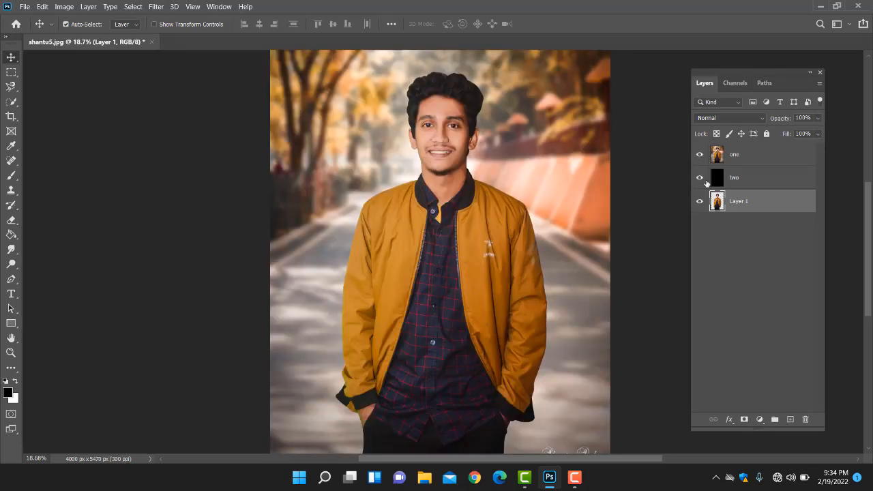
pyautogui.click(699, 154)
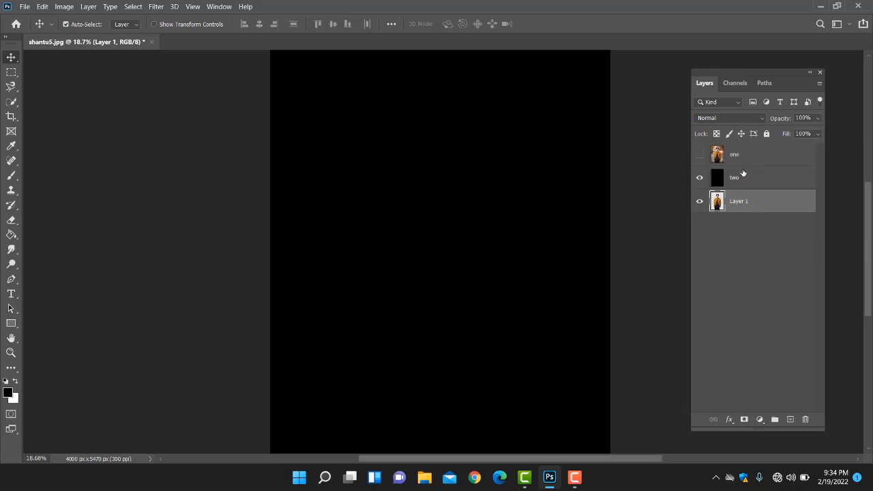
# Step: Move layer "two" back beneath Layer 1 and check the cutout by toggling Layer 1 off and on
pyautogui.moveTo(743, 174); pyautogui.dragTo(750, 221)
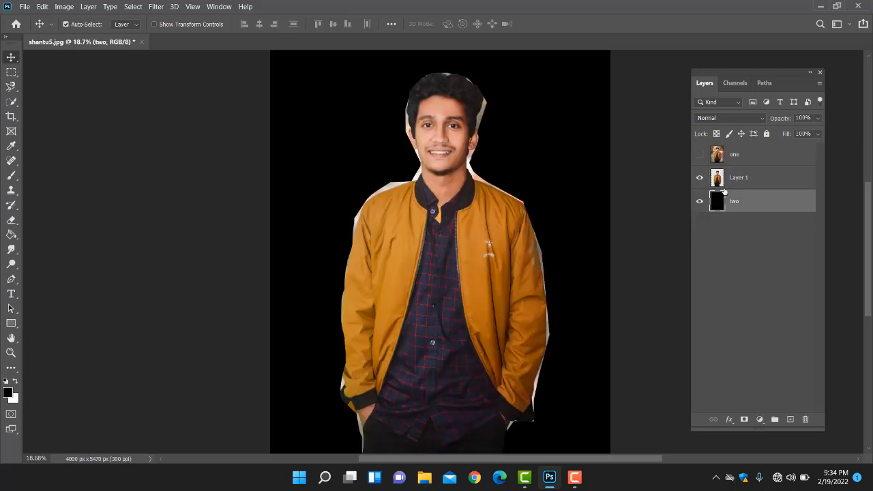
pyautogui.click(699, 178)
pyautogui.click(699, 177)
pyautogui.scroll(-1, 491, 189)
pyautogui.scroll(3, 475, 169)
pyautogui.scroll(-4, 475, 169)
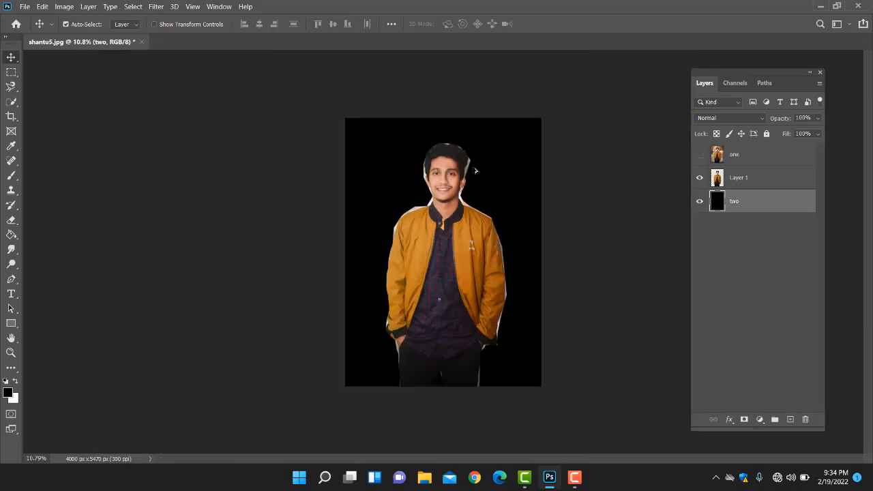
pyautogui.scroll(2, 472, 175)
# Step: Assign a red color label to Layer 1 and an orange color label to layer "two"
pyautogui.click(765, 182)
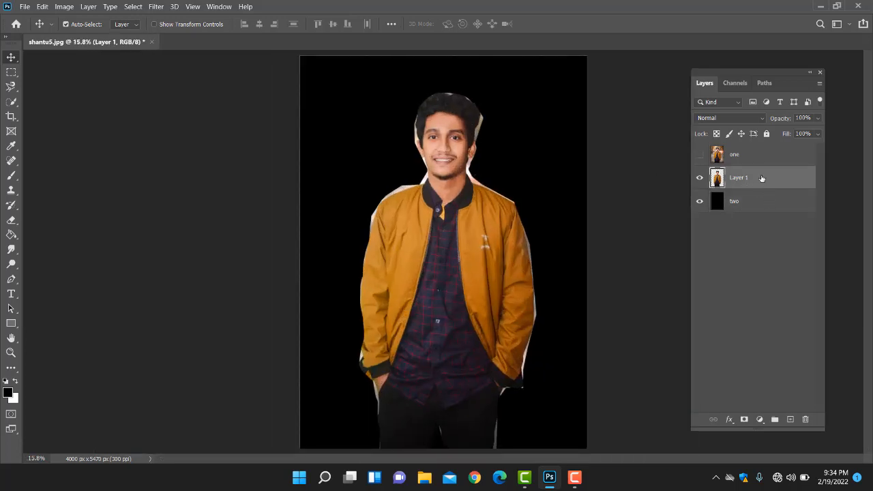
pyautogui.rightClick(762, 178)
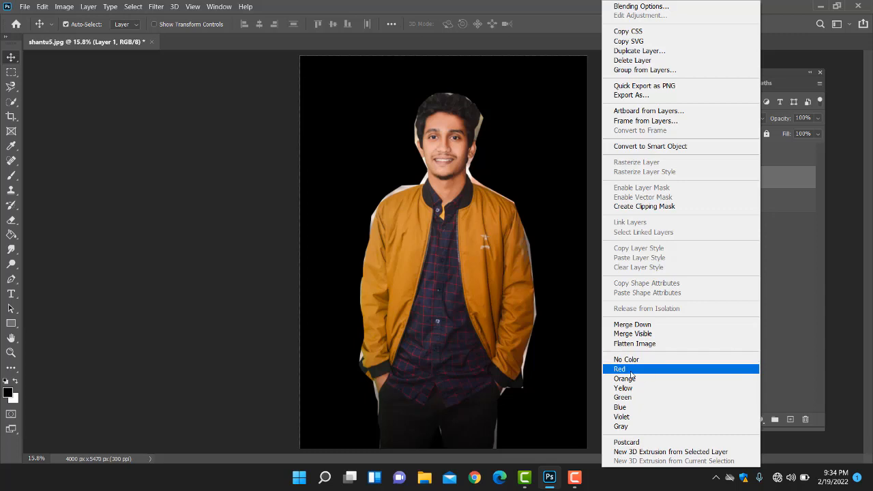
pyautogui.click(645, 370)
pyautogui.click(744, 204)
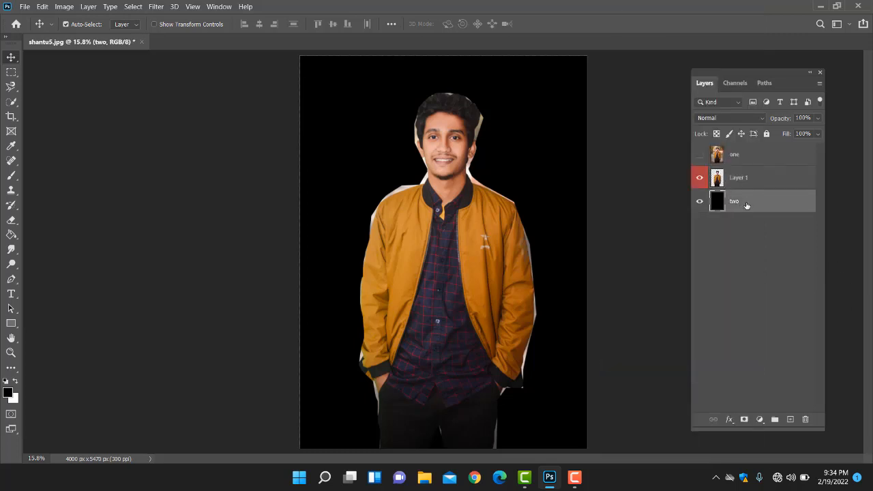
pyautogui.rightClick(746, 206)
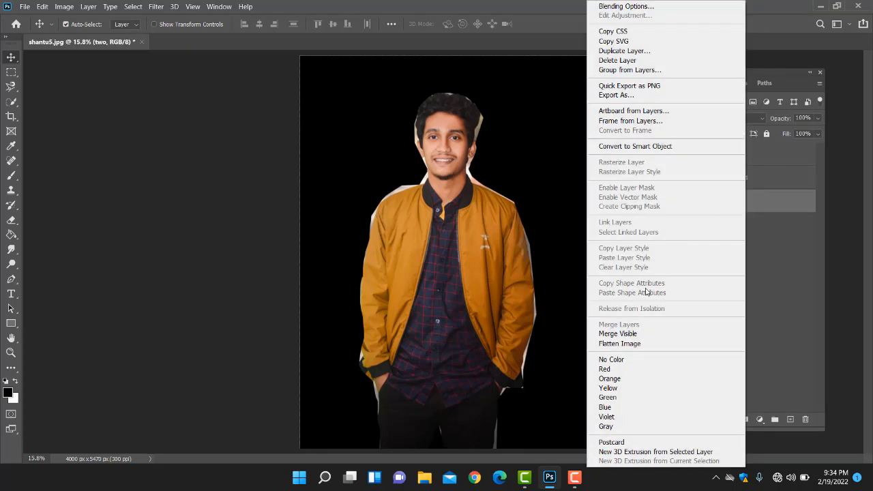
pyautogui.click(614, 379)
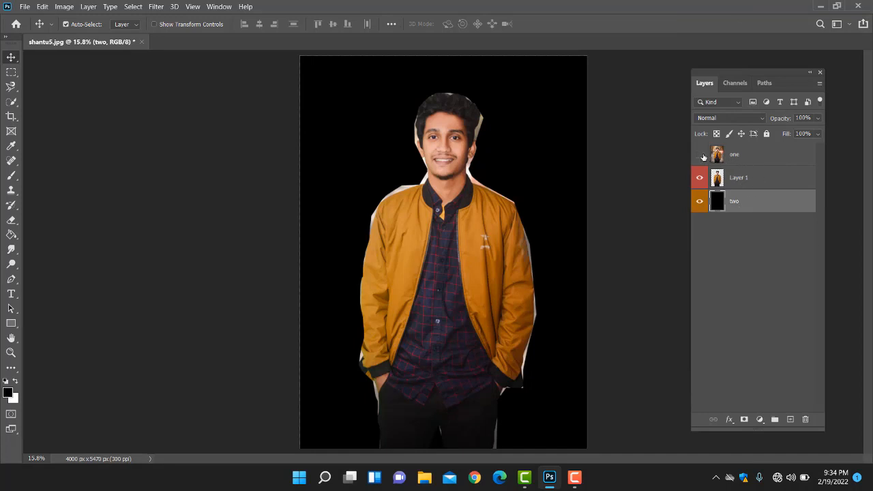
# Step: Show layer "one", give it a green color label, and hide it again
pyautogui.click(702, 156)
pyautogui.click(750, 157)
pyautogui.rightClick(750, 157)
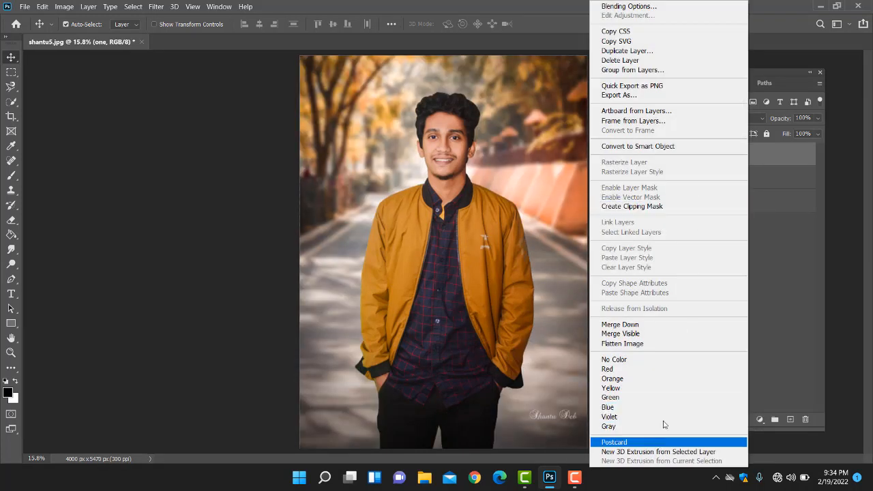
pyautogui.click(645, 397)
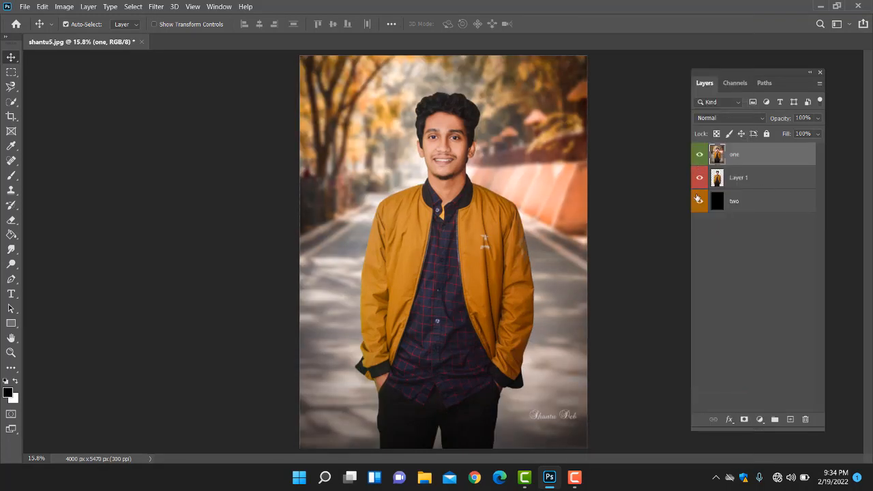
pyautogui.click(700, 155)
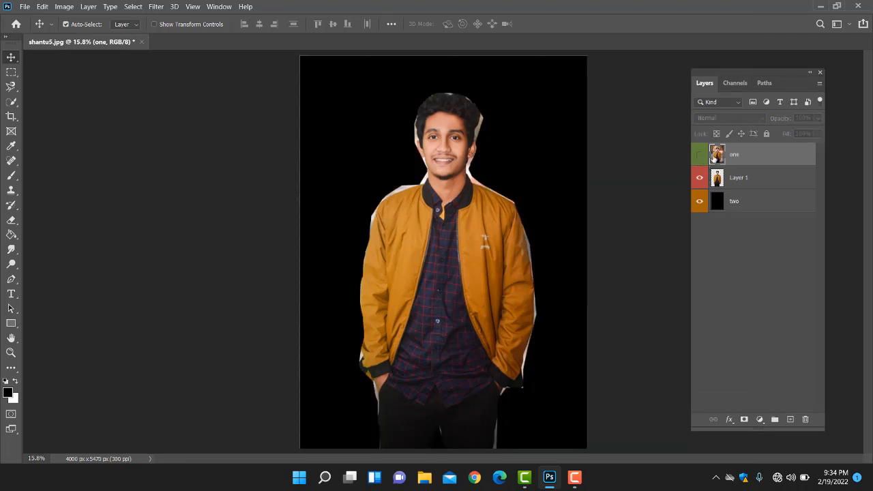
# Step: Select Layer 1, toggle its visibility off and on to check it, and lock the whole layer
pyautogui.click(745, 178)
pyautogui.click(699, 182)
pyautogui.click(698, 182)
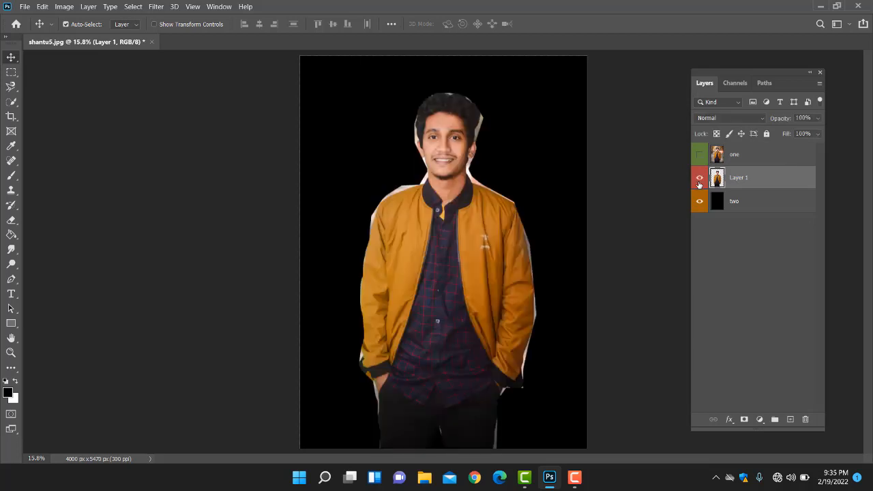
pyautogui.click(699, 181)
pyautogui.click(699, 181)
pyautogui.click(700, 182)
pyautogui.click(699, 181)
pyautogui.click(767, 134)
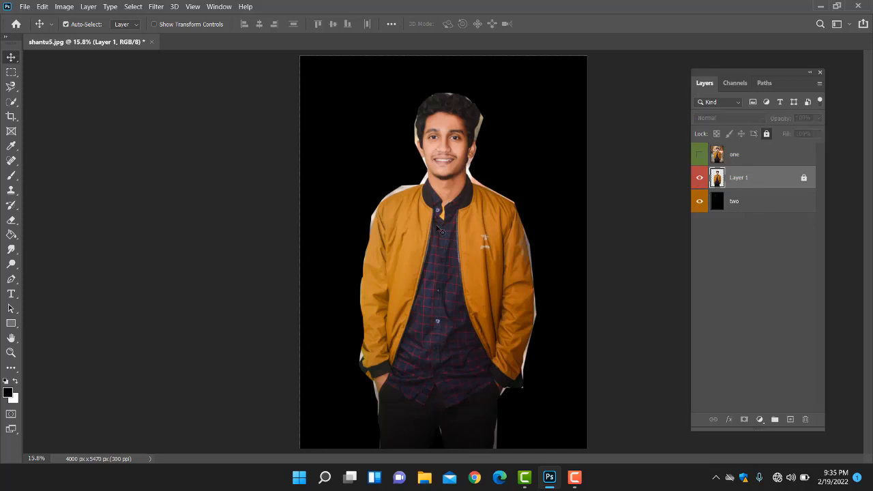
# Step: Try to move the man on the locked Layer 1 with the Move tool, and view the whole image
pyautogui.moveTo(421, 224); pyautogui.dragTo(415, 248)
pyautogui.scroll(-6, 424, 237)
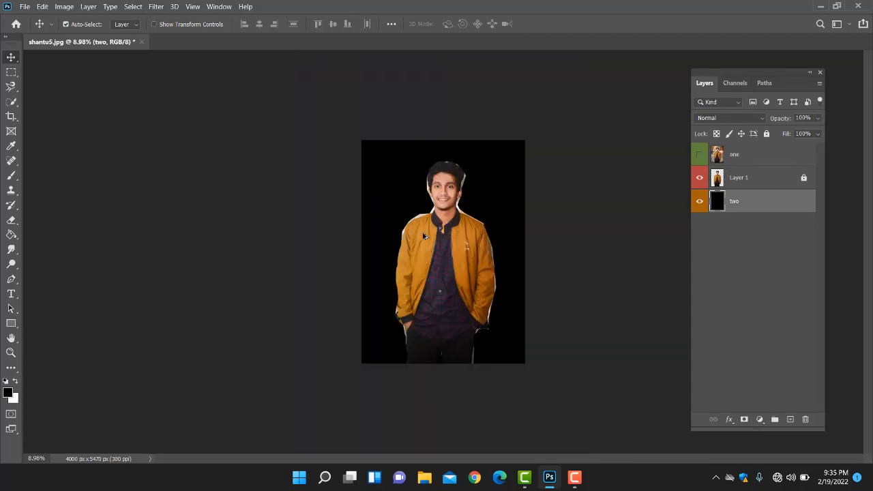
pyautogui.scroll(8, 438, 198)
pyautogui.scroll(-3, 443, 193)
pyautogui.scroll(2, 443, 194)
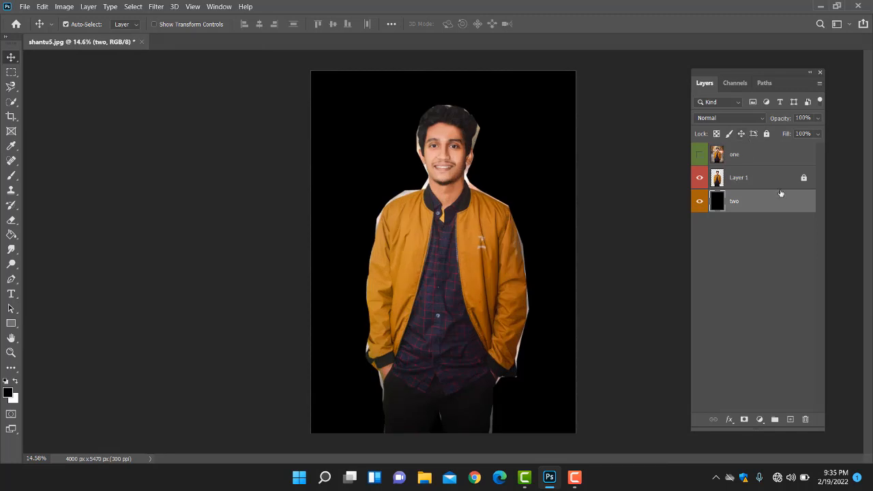
# Step: Unlock Layer 1, the cut-out of the man
pyautogui.click(806, 185)
pyautogui.click(803, 178)
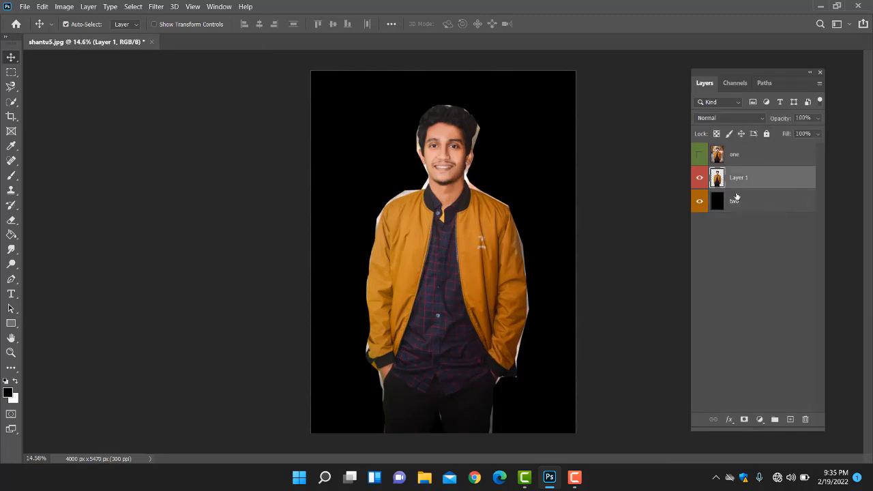
pyautogui.scroll(-3, 400, 222)
pyautogui.scroll(3, 400, 222)
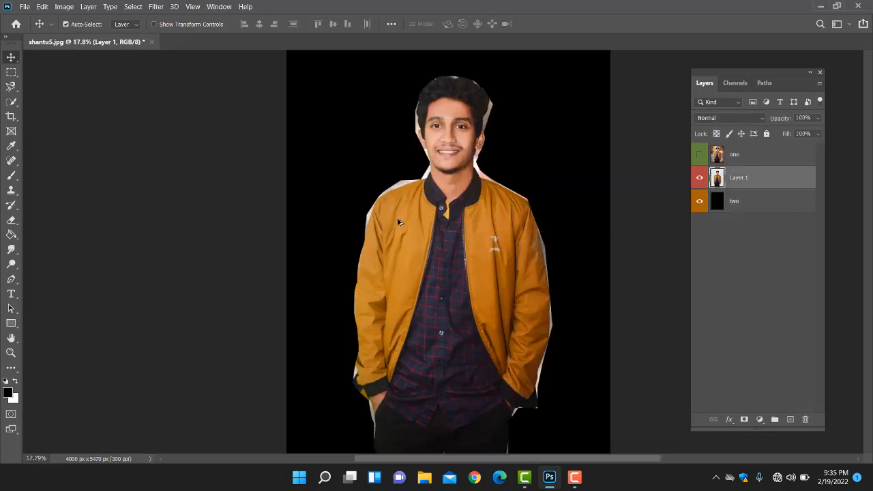
# Step: Merge Layer 1 down into the black layer "two"
pyautogui.click(750, 202)
pyautogui.click(754, 177)
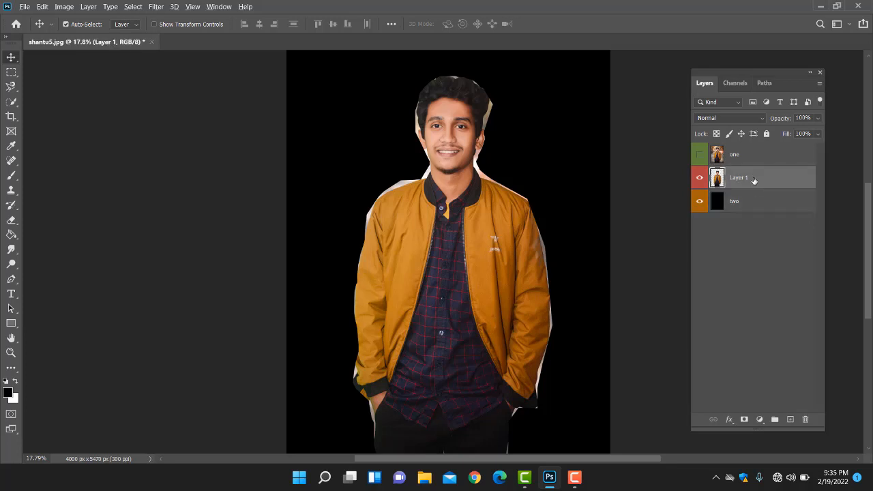
pyautogui.click(750, 200)
pyautogui.click(753, 178)
pyautogui.rightClick(755, 182)
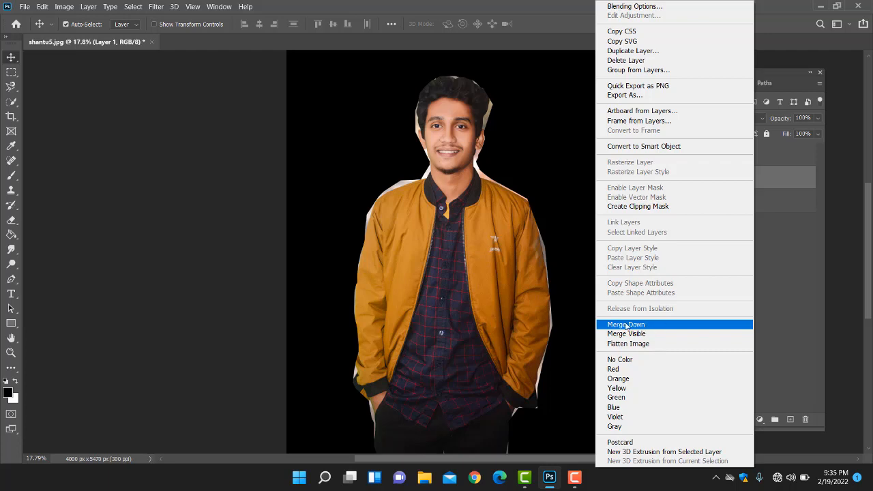
pyautogui.click(632, 325)
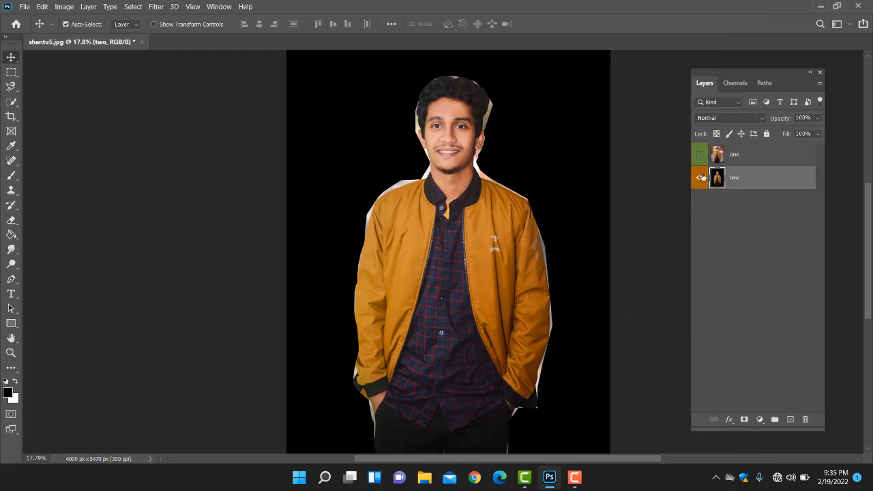
# Step: Toggle the visibility of the merged layer "two" to check it, and undo the merge with Layer 1
pyautogui.click(700, 177)
pyautogui.click(700, 177)
pyautogui.click(701, 177)
pyautogui.click(701, 177)
pyautogui.hotkey('ctrl', ',')
pyautogui.hotkey('ctrl', ',')
pyautogui.hotkey('ctrl', ',')
pyautogui.hotkey('ctrl', 'z')
pyautogui.hotkey('ctrl', 'z')
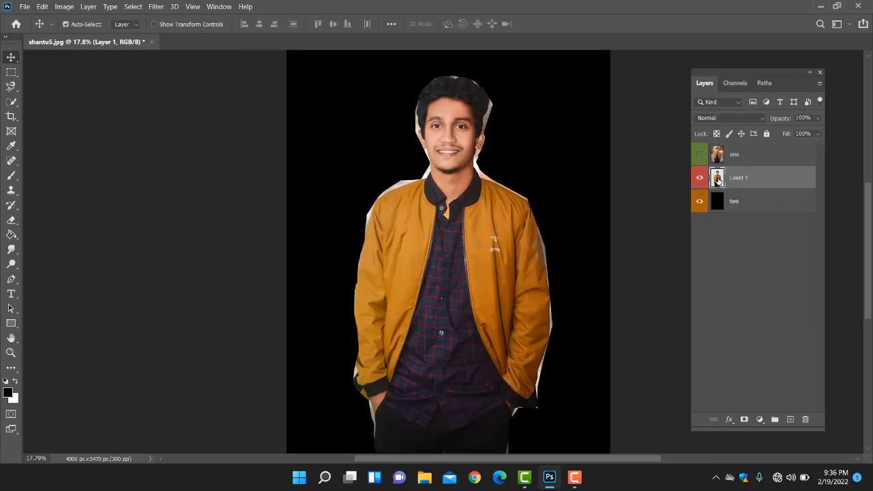
# Step: Toggle layer "one" on and off, and check which merge options are offered while it is hidden
pyautogui.click(699, 154)
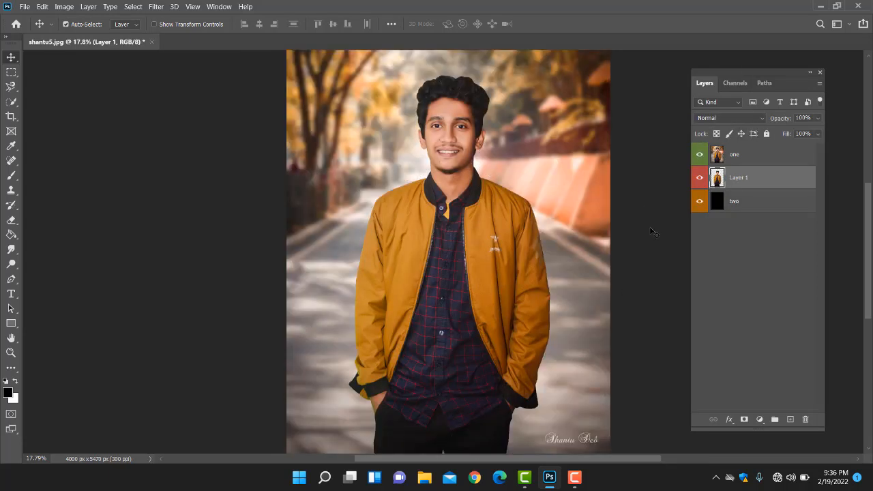
pyautogui.click(699, 154)
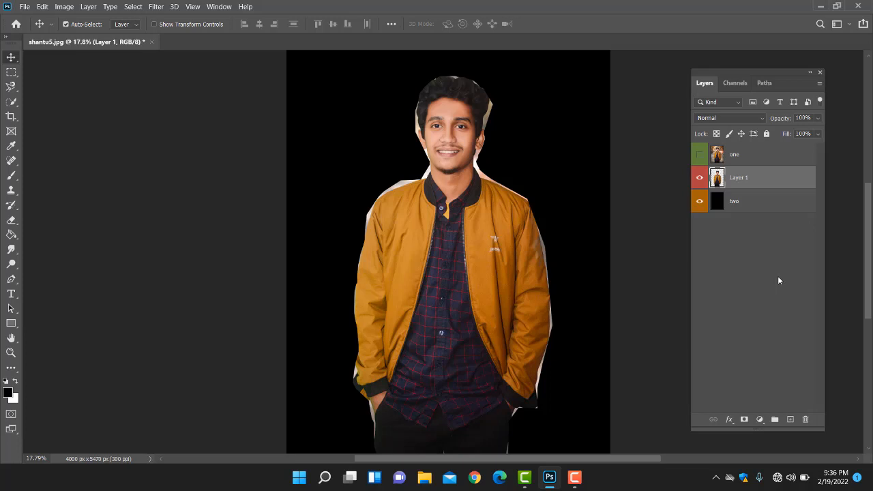
pyautogui.click(754, 160)
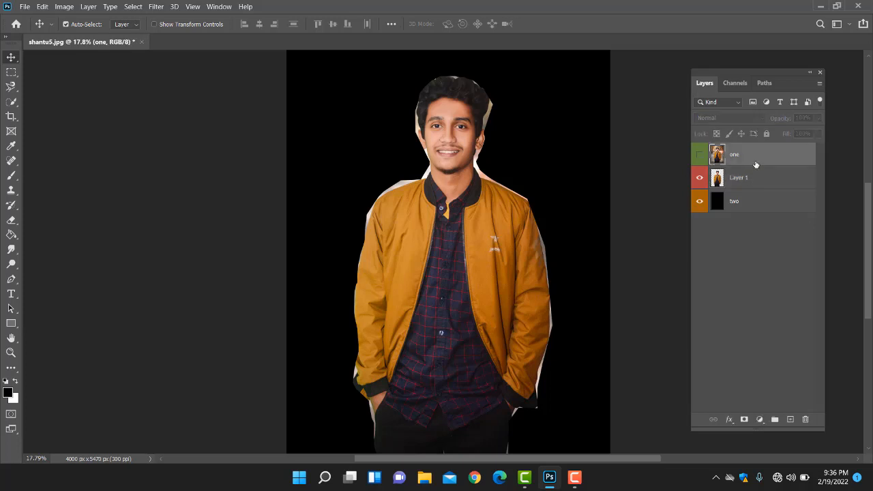
pyautogui.rightClick(756, 159)
pyautogui.click(775, 156)
pyautogui.click(776, 179)
pyautogui.click(758, 161)
pyautogui.rightClick(758, 159)
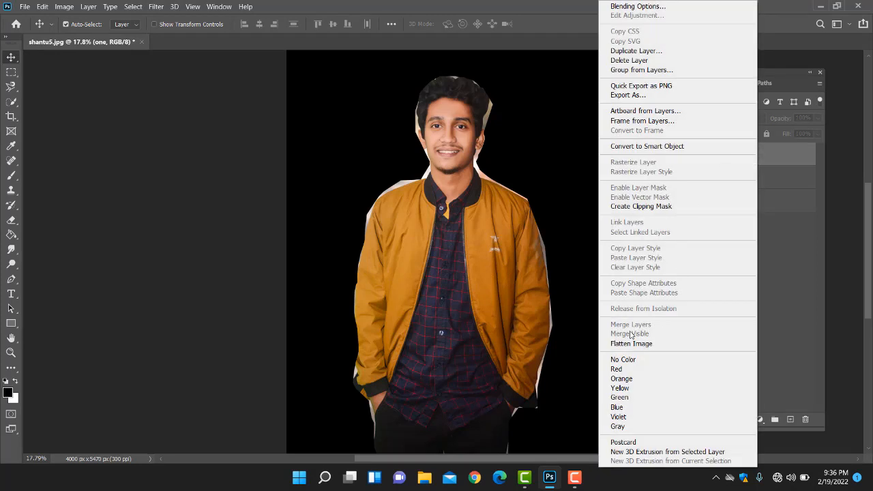
pyautogui.click(764, 257)
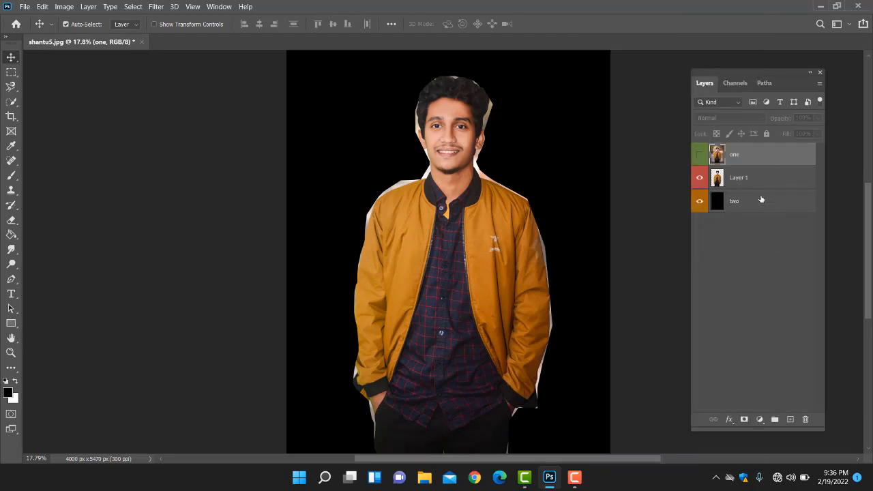
# Step: Show layer "one" and merge all visible layers into one
pyautogui.click(699, 154)
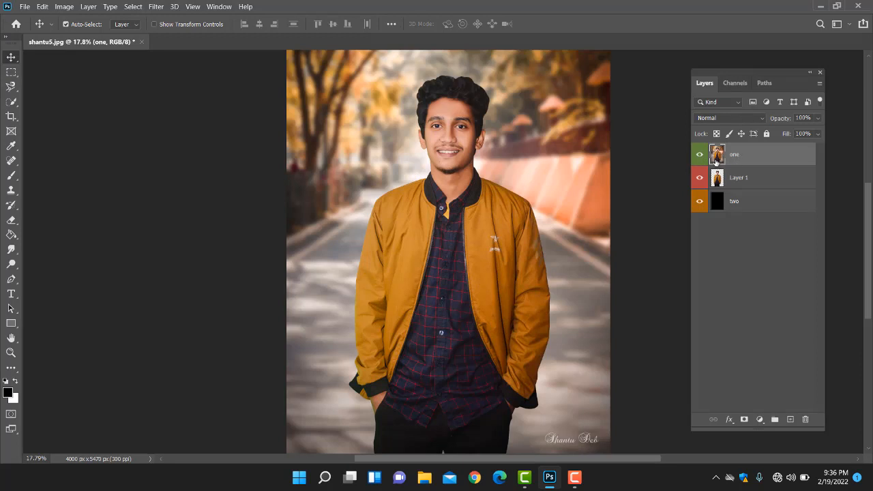
pyautogui.rightClick(746, 159)
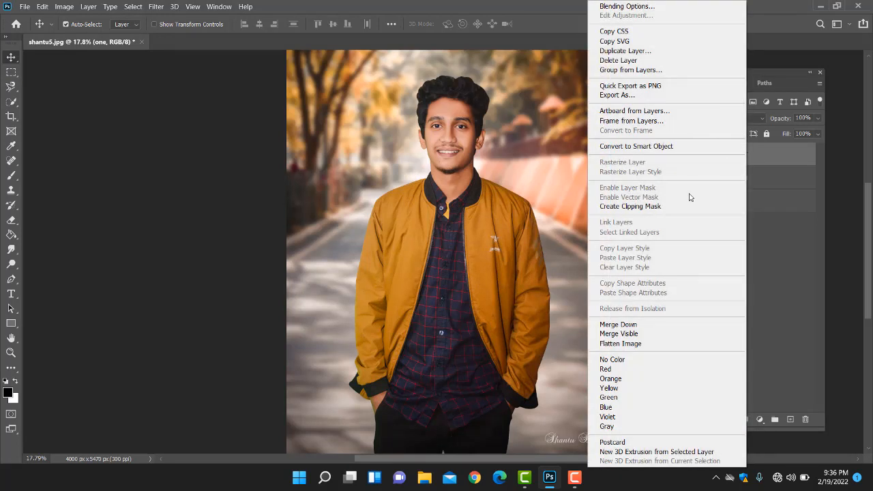
pyautogui.click(635, 333)
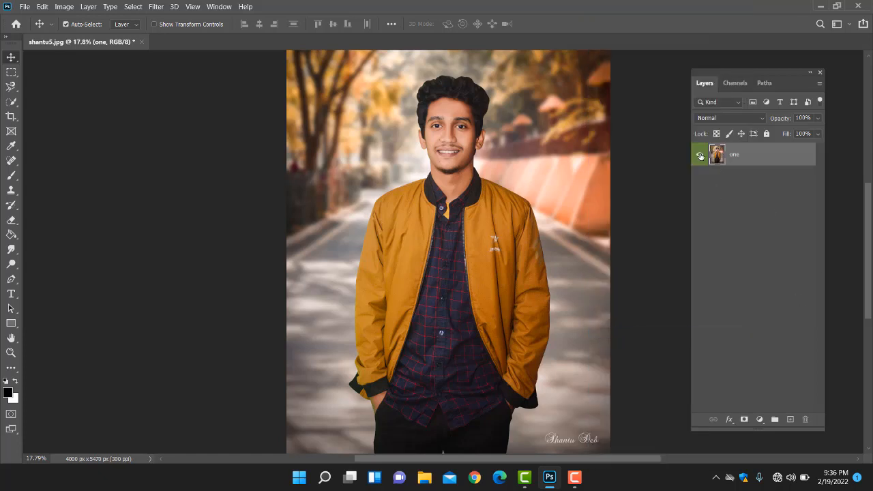
# Step: Switch the single merged layer off and on to check it, and undo the merge of the visible layers
pyautogui.click(698, 155)
pyautogui.click(699, 155)
pyautogui.click(699, 155)
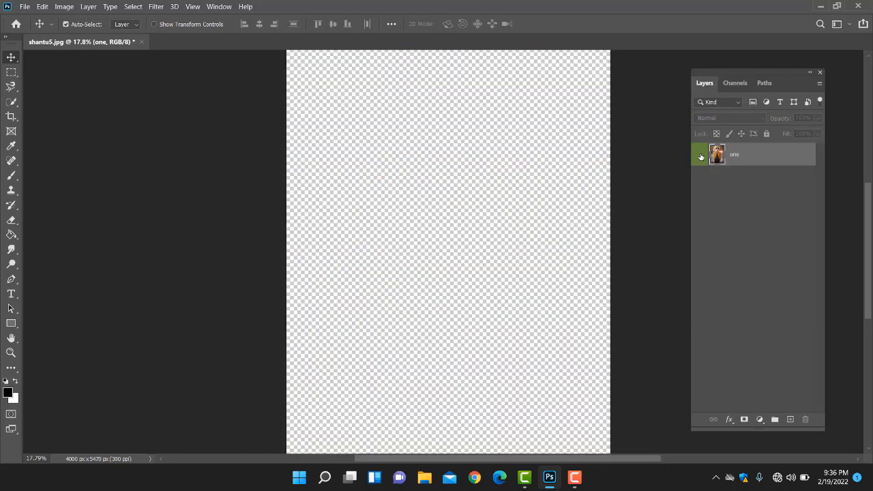
pyautogui.click(699, 155)
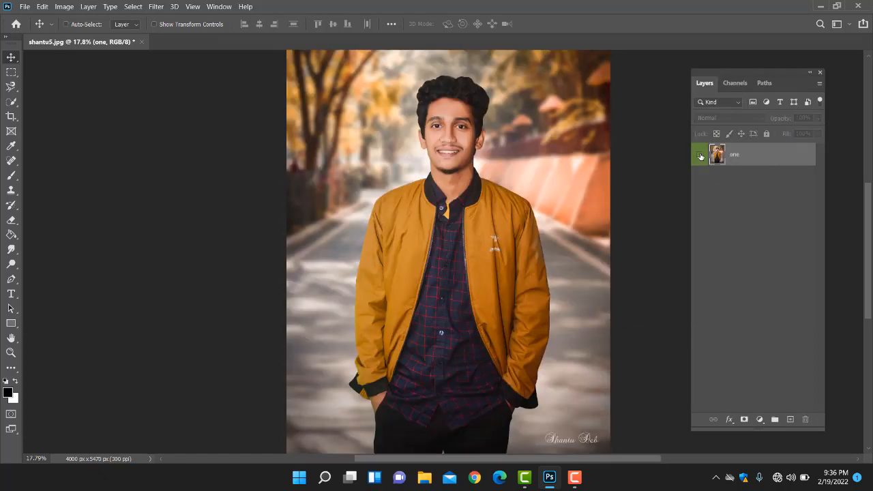
pyautogui.click(699, 155)
pyautogui.click(699, 156)
pyautogui.click(699, 155)
pyautogui.click(698, 155)
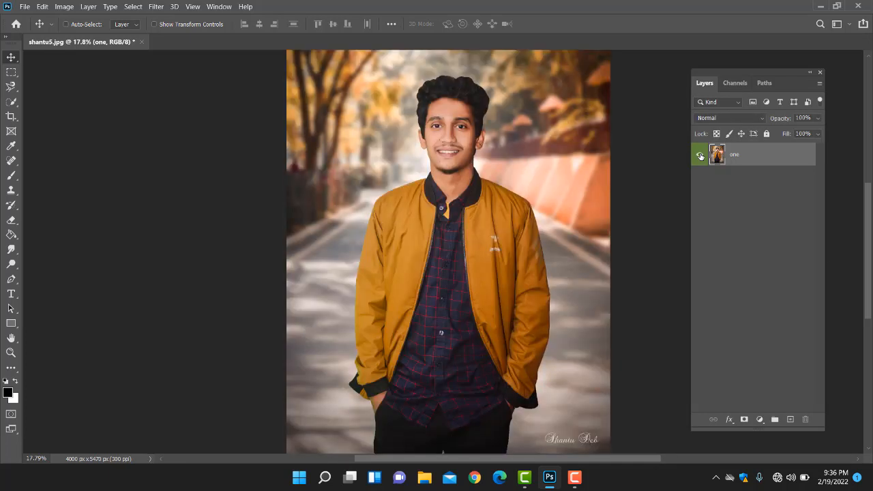
pyautogui.hotkey('ctrl', 'z')
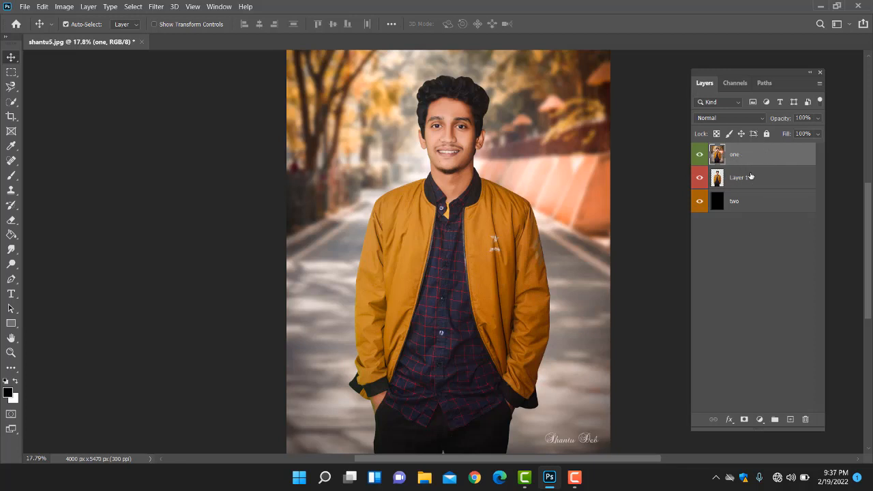
# Step: Delete layer "one" and select Layer 1
pyautogui.moveTo(762, 157); pyautogui.dragTo(806, 420)
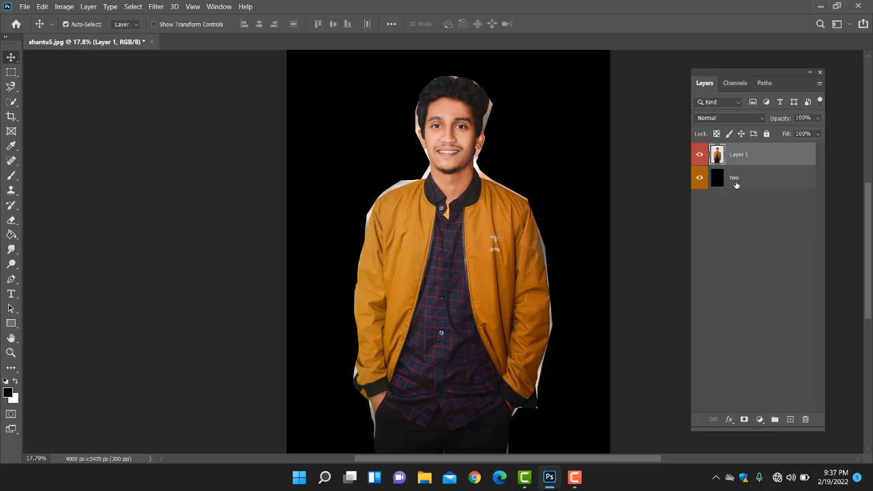
pyautogui.click(736, 184)
pyautogui.click(768, 162)
pyautogui.click(757, 184)
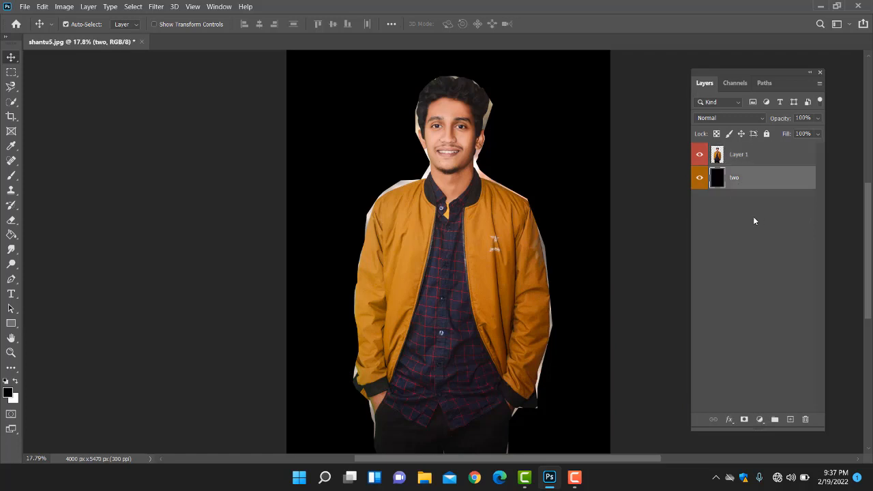
pyautogui.click(757, 161)
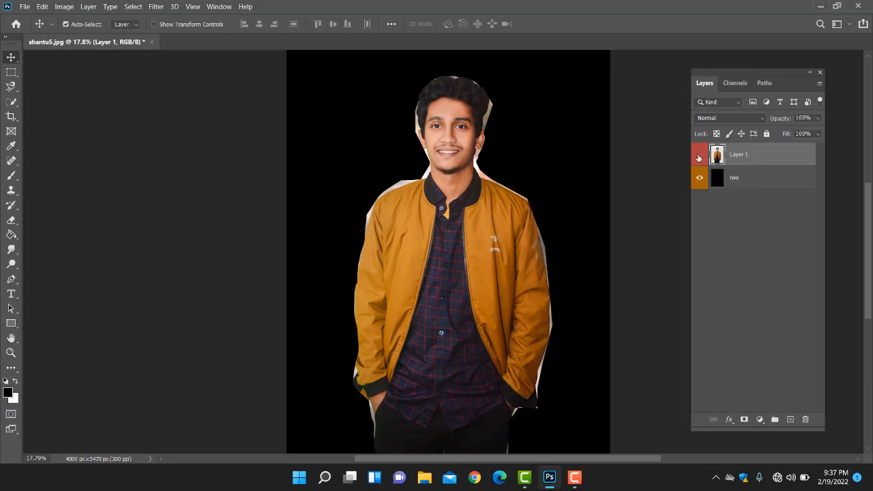
# Step: Toggle Layer 1's visibility, and move the man and the black layer separately, realigning the black layer with the canvas
pyautogui.click(699, 155)
pyautogui.click(699, 155)
pyautogui.moveTo(454, 200); pyautogui.dragTo(494, 177)
pyautogui.moveTo(576, 129); pyautogui.dragTo(534, 193)
pyautogui.moveTo(506, 241); pyautogui.dragTo(479, 235)
pyautogui.scroll(-3, 479, 234)
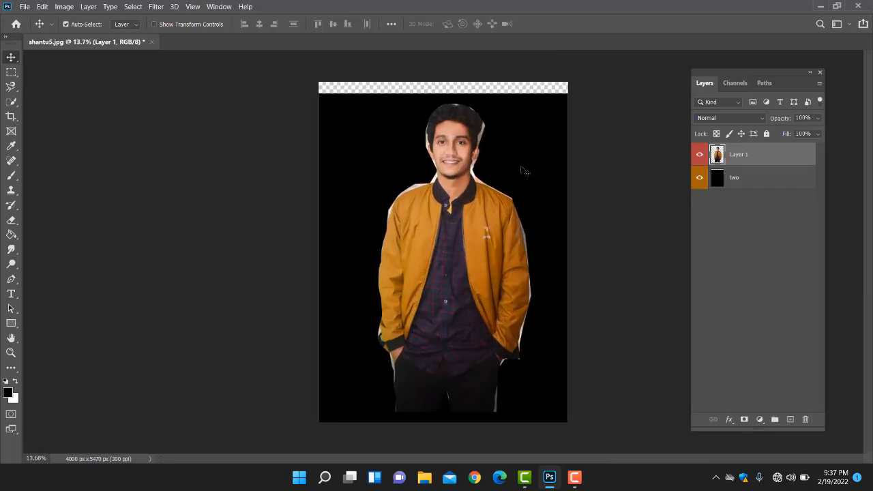
pyautogui.moveTo(522, 170); pyautogui.dragTo(526, 165)
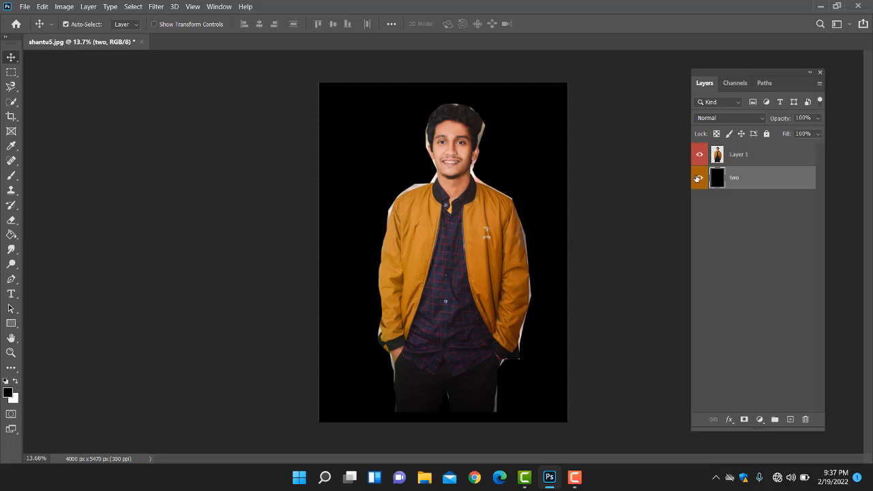
# Step: Select Layer 1 and "two" together and scale them down to about 79% with Free Transform, repositioning them within the canvas
pyautogui.click(757, 157)
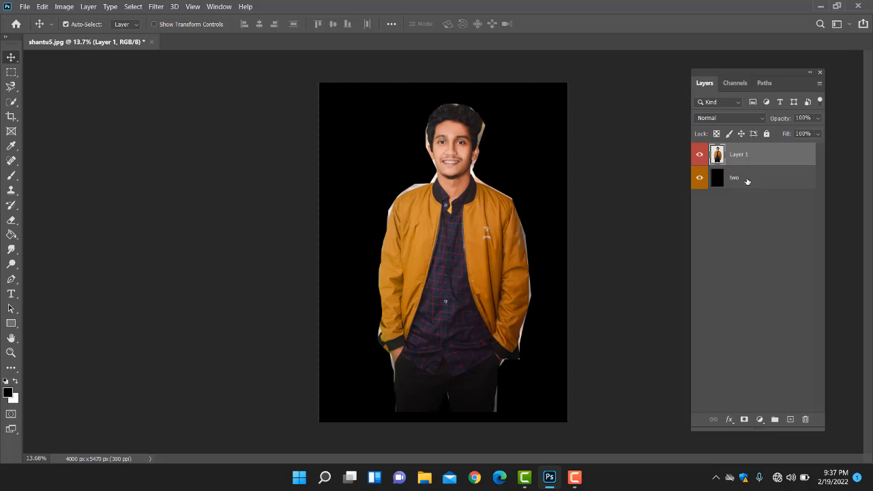
pyautogui.keyDown('shift'); pyautogui.click(748, 180); pyautogui.keyUp('shift')
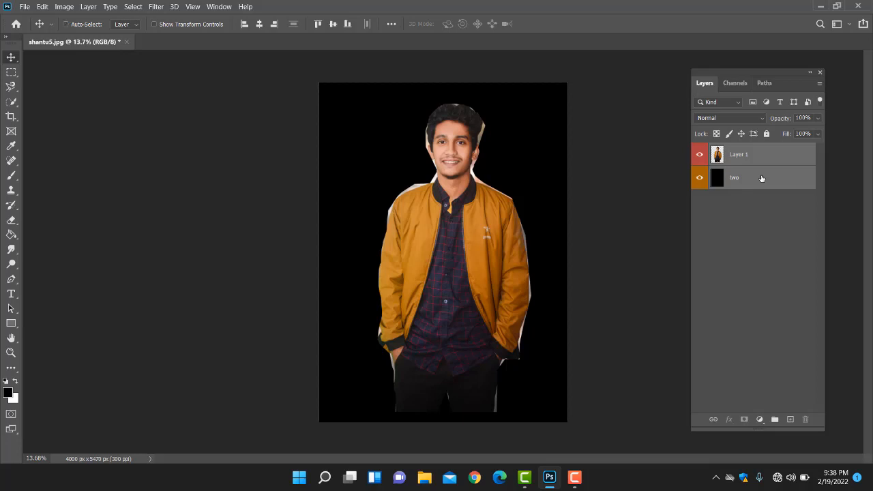
pyautogui.hotkey('ctrl', 't')
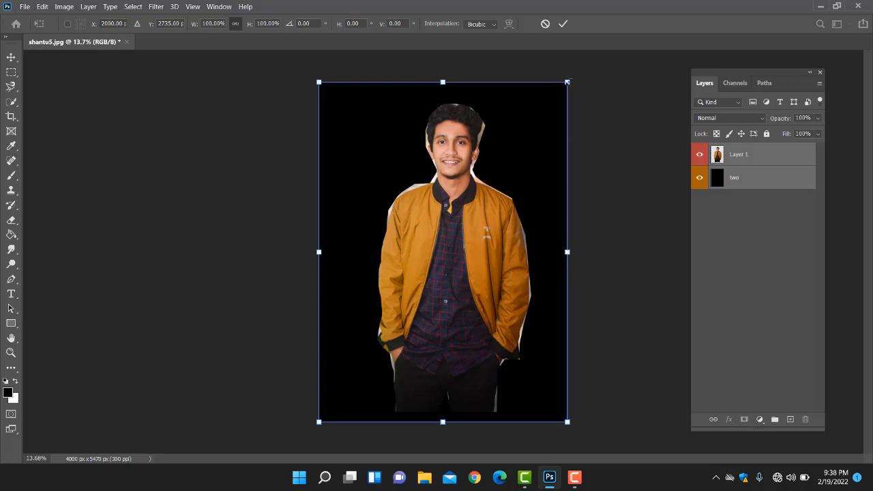
pyautogui.moveTo(566, 82); pyautogui.dragTo(525, 140)
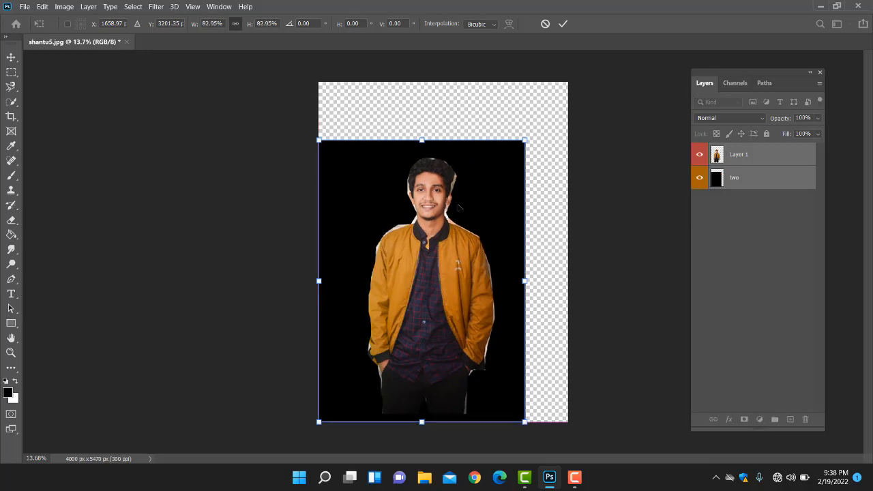
pyautogui.moveTo(459, 206); pyautogui.dragTo(480, 188)
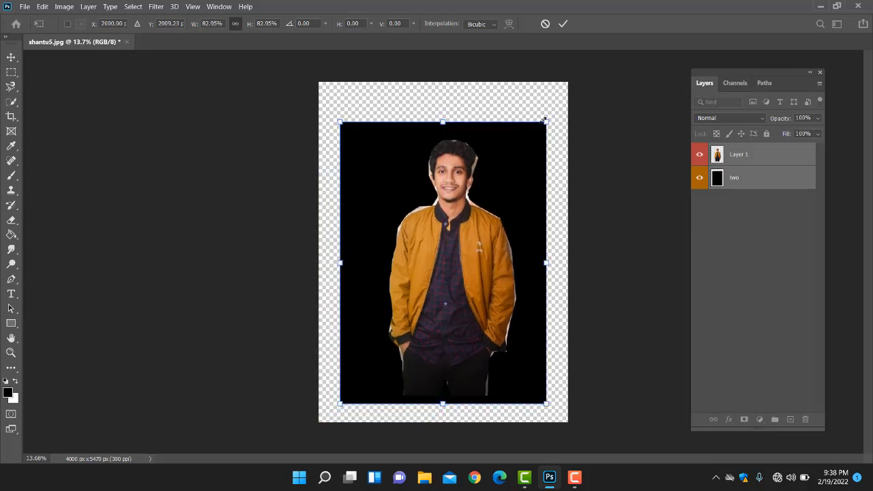
pyautogui.moveTo(544, 121)
pyautogui.mouseDown()
pyautogui.moveTo(561, 99)
pyautogui.moveTo(556, 93)
pyautogui.moveTo(545, 123)
pyautogui.moveTo(565, 98)
pyautogui.moveTo(526, 149)
pyautogui.moveTo(544, 131)
pyautogui.moveTo(537, 134)
pyautogui.mouseUp()
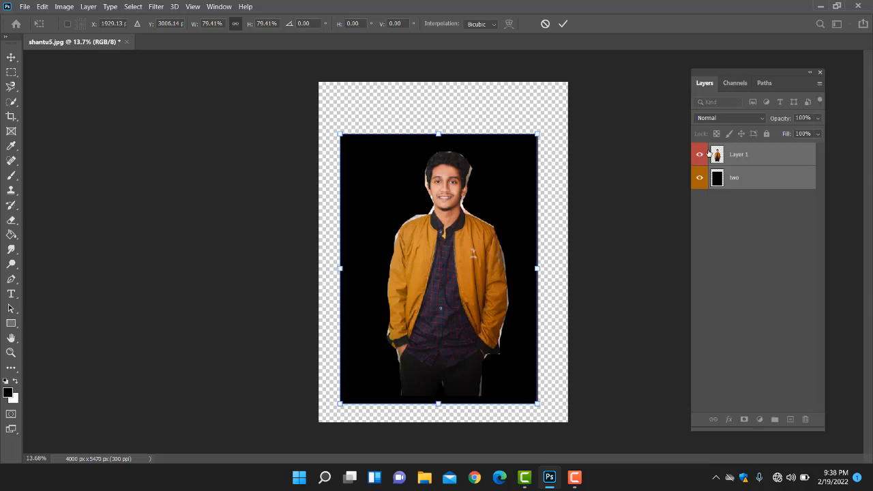
pyautogui.moveTo(537, 134); pyautogui.dragTo(537, 135)
# Step: Undo the scaling and repositioning of both layers, leave Free Transform, and select Layer 1 alone
pyautogui.hotkey('ctrl', 'z')
pyautogui.hotkey('ctrl', 'z')
pyautogui.hotkey('ctrl', 'z')
pyautogui.hotkey('ctrl', 'z')
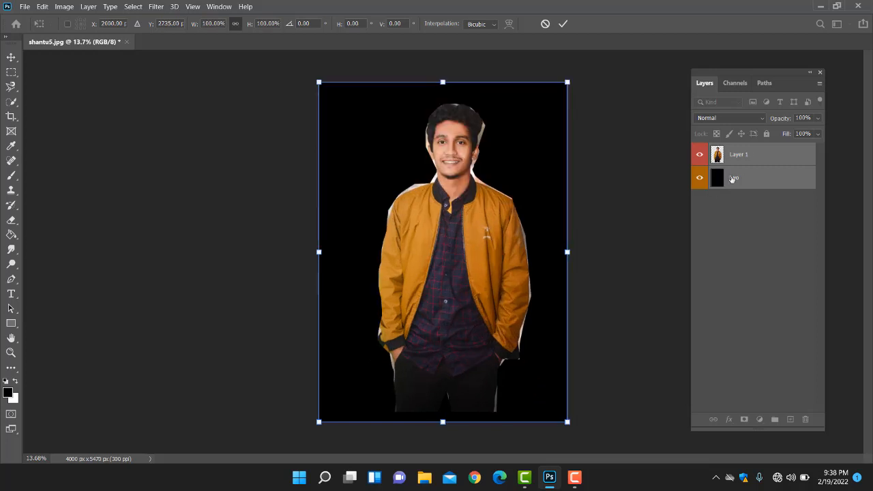
pyautogui.click(760, 177)
pyautogui.click(767, 159)
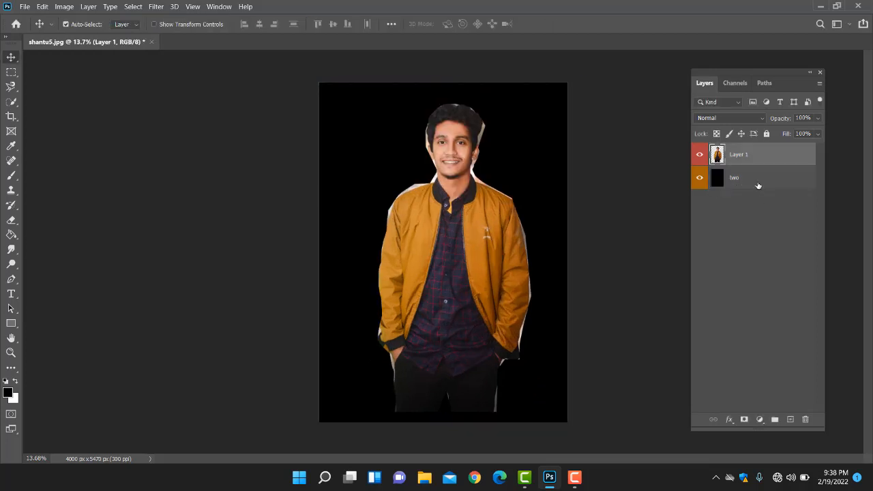
# Step: Add a new layer beneath layer "two" and fill it with white using the Paint Bucket tool
pyautogui.click(758, 186)
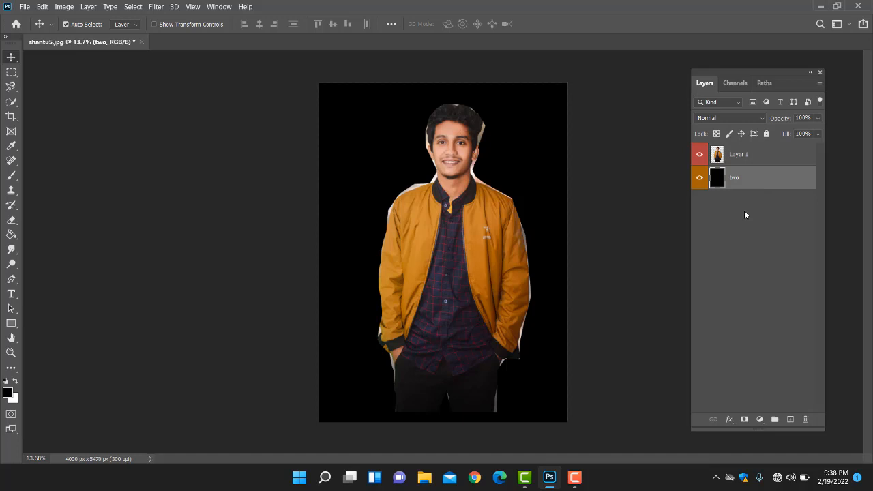
pyautogui.click(790, 419)
pyautogui.moveTo(774, 180); pyautogui.dragTo(751, 206)
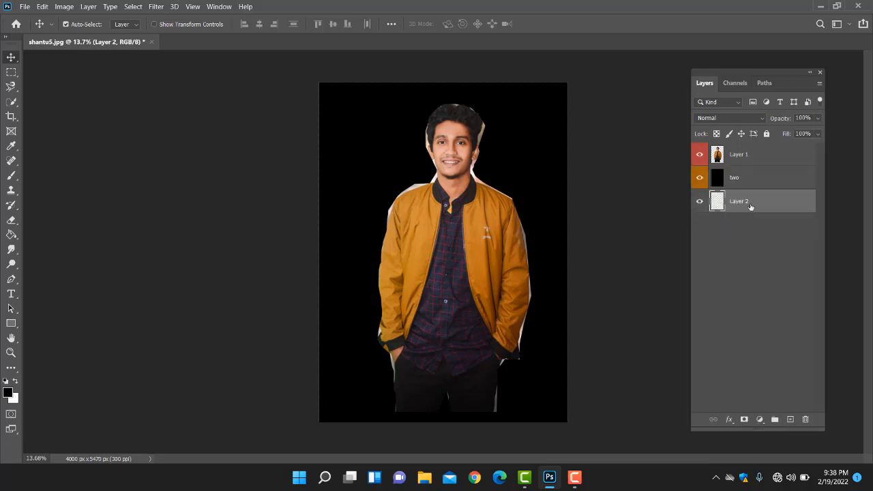
pyautogui.click(17, 383)
pyautogui.click(11, 234)
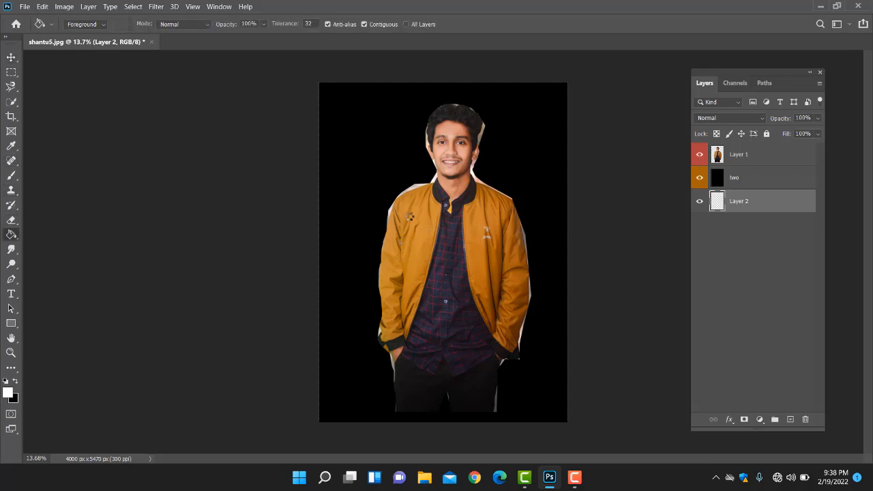
pyautogui.click(409, 217)
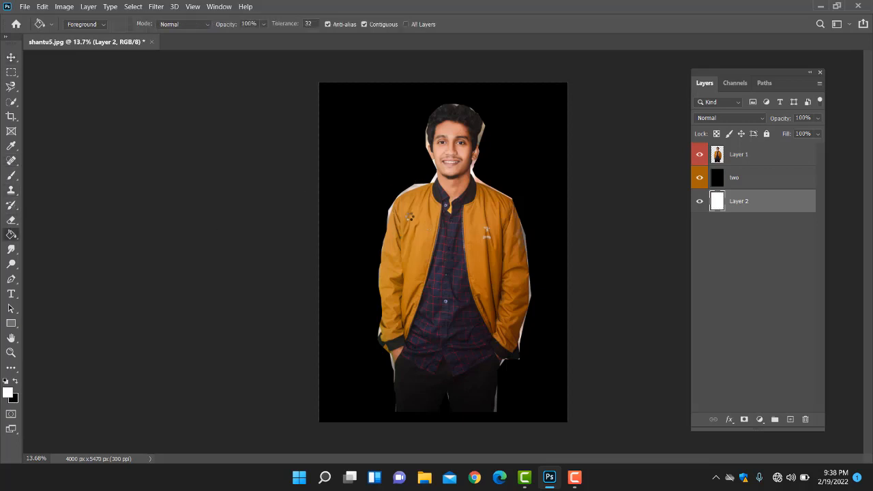
# Step: Move the white Layer 2 above layer "two" so it sits directly beneath Layer 1
pyautogui.click(11, 58)
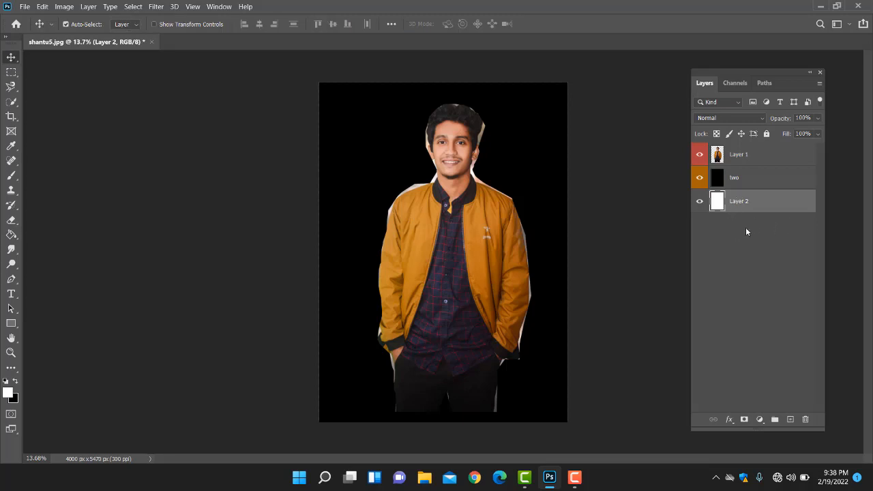
pyautogui.click(763, 180)
pyautogui.moveTo(753, 205); pyautogui.dragTo(759, 166)
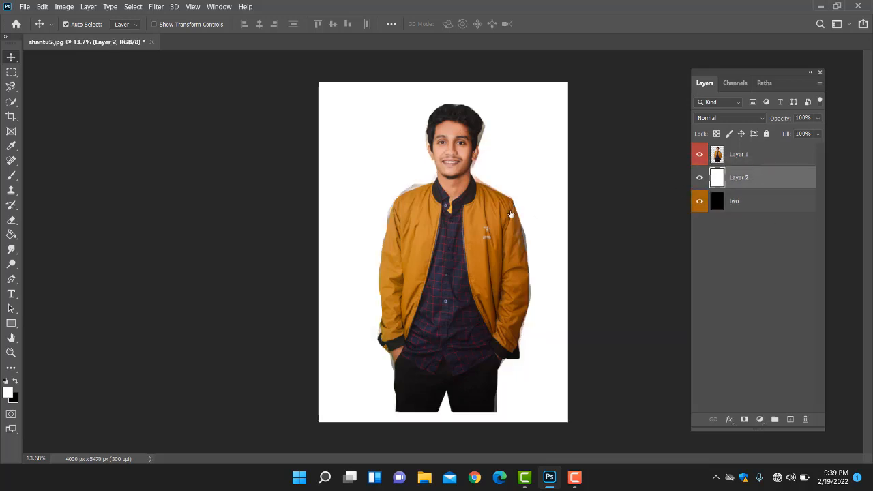
# Step: Select Layer 1 and toggle the visibility of the white Layer 2 to compare the white and black backgrounds
pyautogui.click(443, 244)
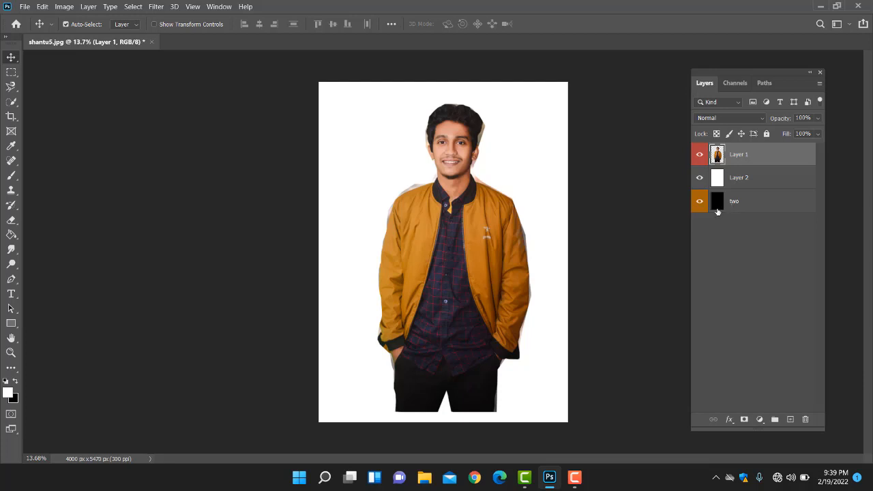
pyautogui.click(700, 178)
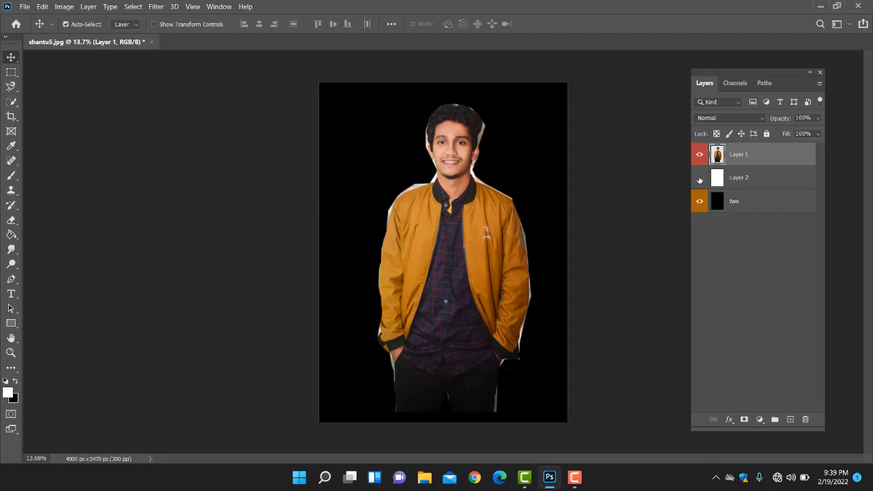
pyautogui.click(699, 178)
pyautogui.click(700, 178)
pyautogui.click(699, 178)
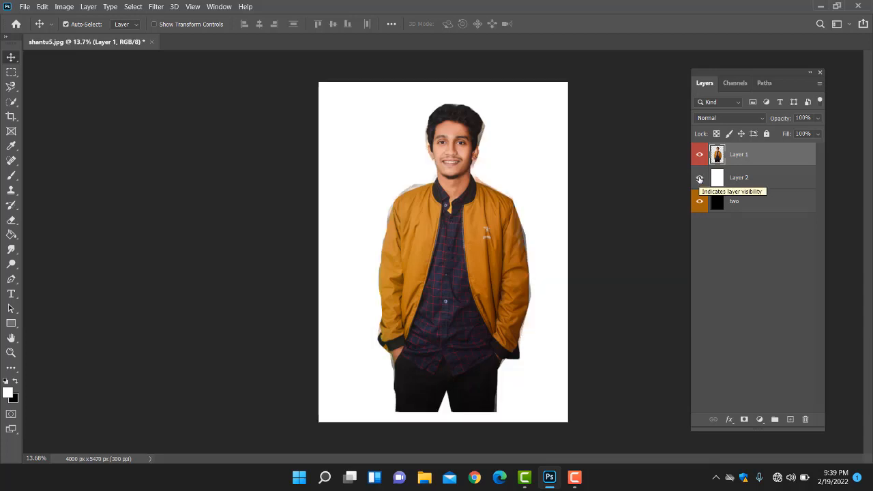
pyautogui.click(699, 178)
pyautogui.click(699, 179)
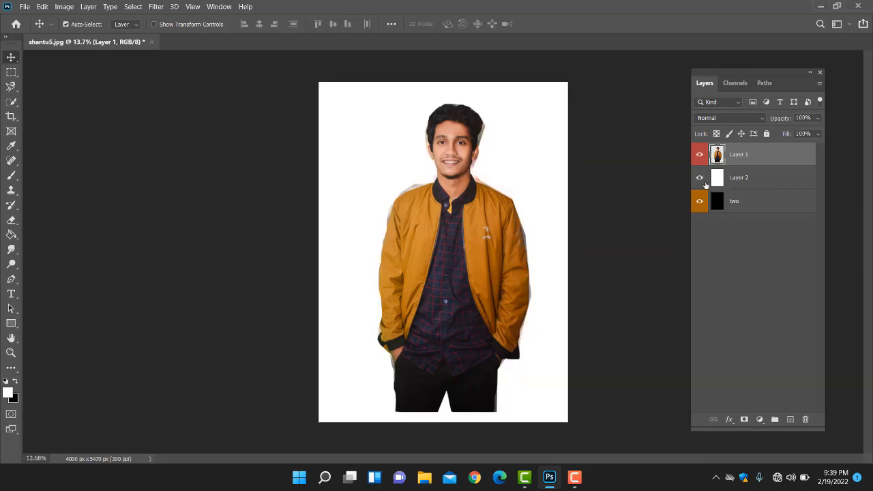
# Step: Move the white Layer 2 beneath layer "two", make it visible, and select layer "two"
pyautogui.moveTo(755, 176); pyautogui.dragTo(756, 220)
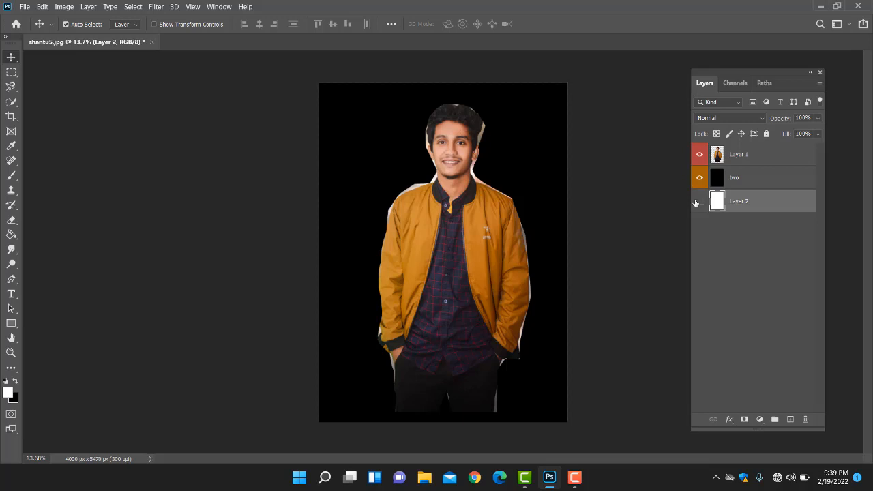
pyautogui.click(699, 201)
pyautogui.click(734, 179)
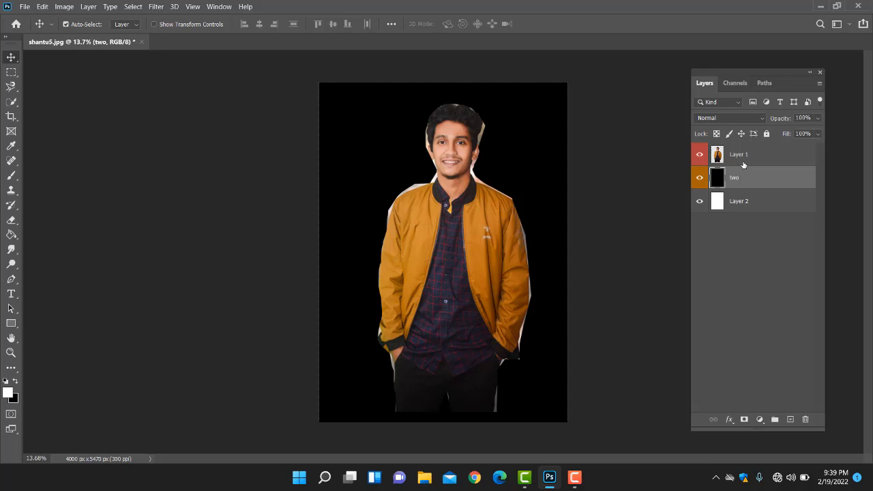
# Step: Group Layer 1 and layer "two" together, then expand the group to check its contents and collapse it
pyautogui.click(758, 162)
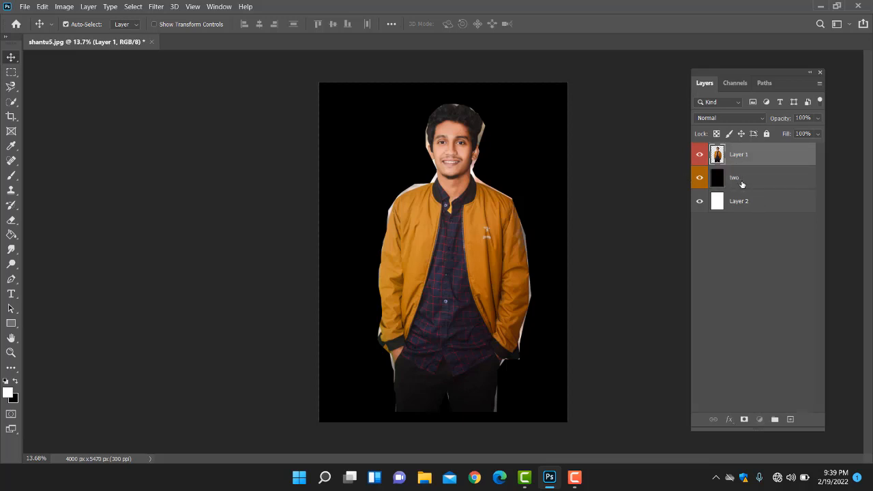
pyautogui.click(744, 180)
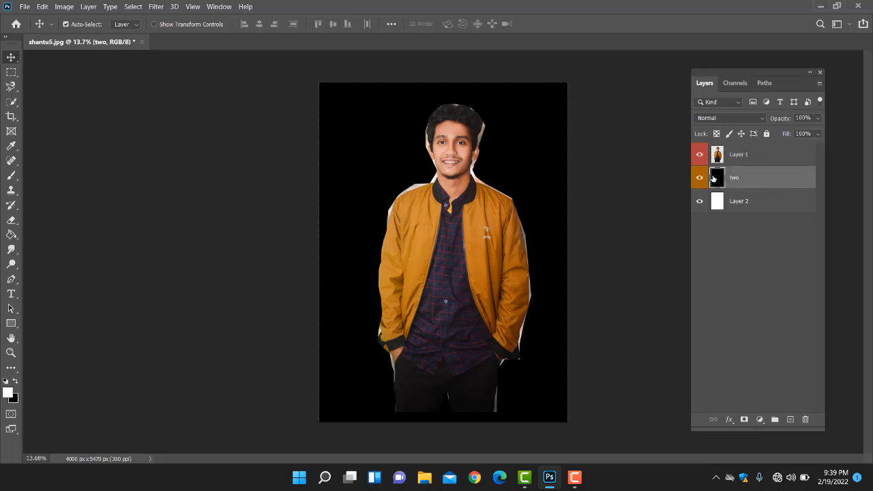
pyautogui.click(756, 162)
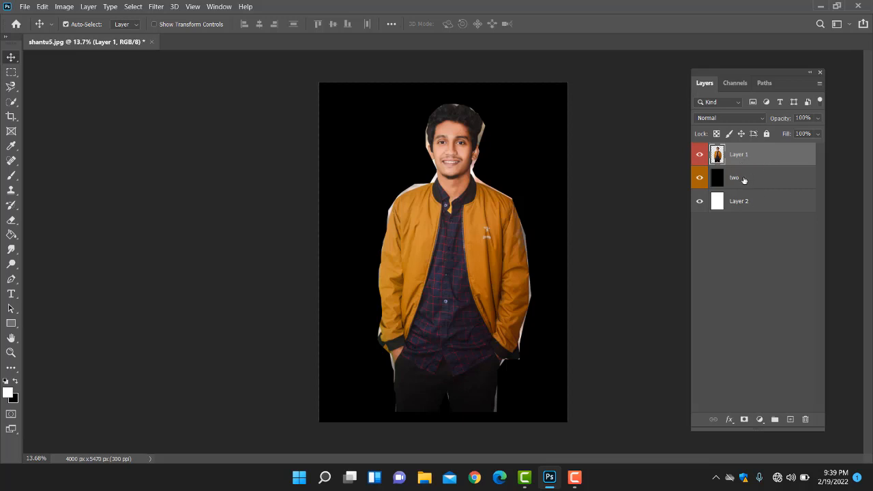
pyautogui.keyDown('ctrl'); pyautogui.click(750, 179); pyautogui.keyUp('ctrl')
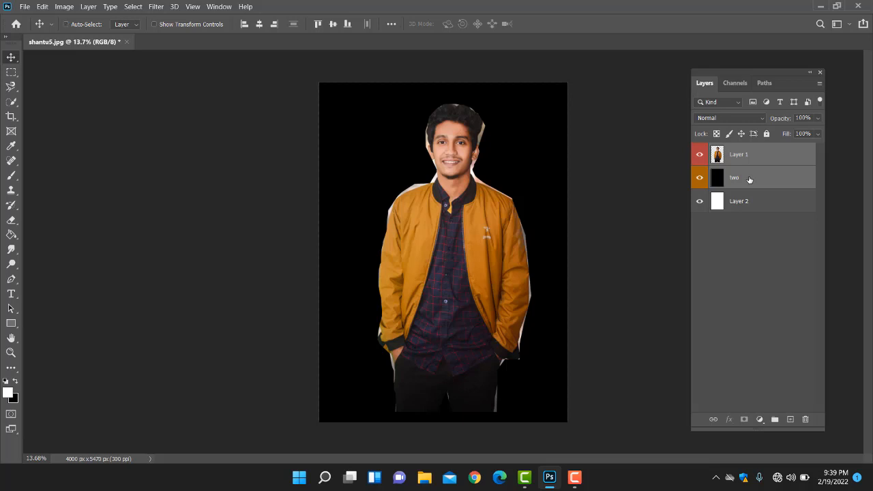
pyautogui.hotkey('ctrl', 'g')
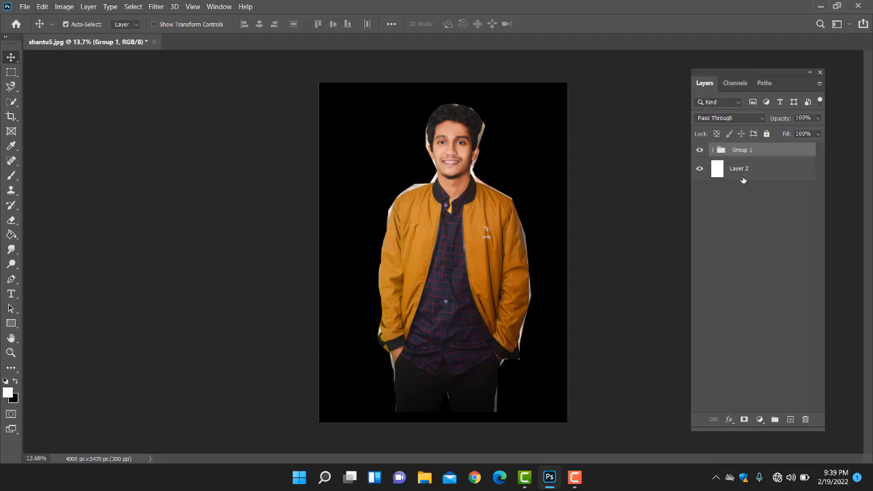
pyautogui.click(712, 151)
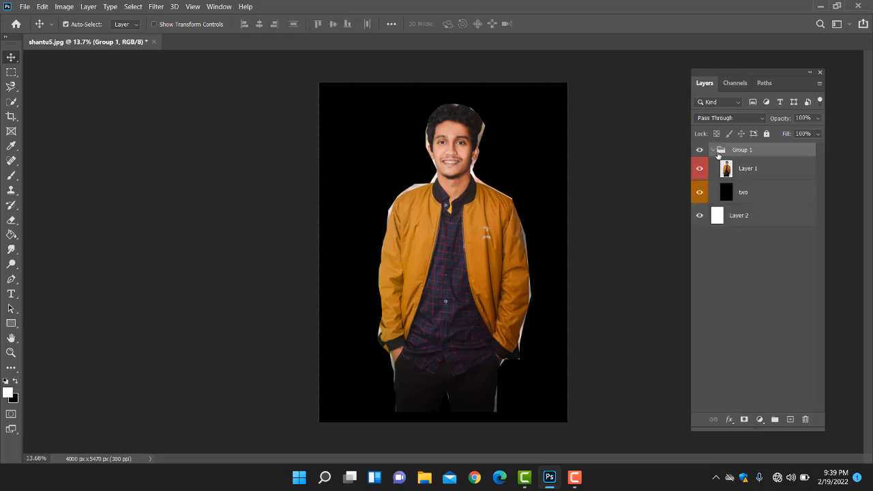
pyautogui.click(711, 150)
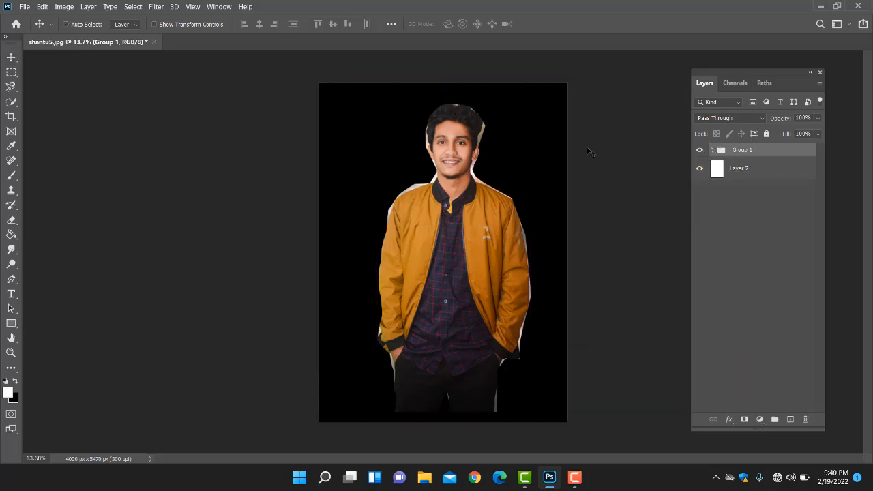
# Step: Scale Group 1 down to about 68% with Free Transform and place it in the canvas's upper-right corner
pyautogui.hotkey('ctrl', 't')
pyautogui.moveTo(567, 82); pyautogui.dragTo(511, 160)
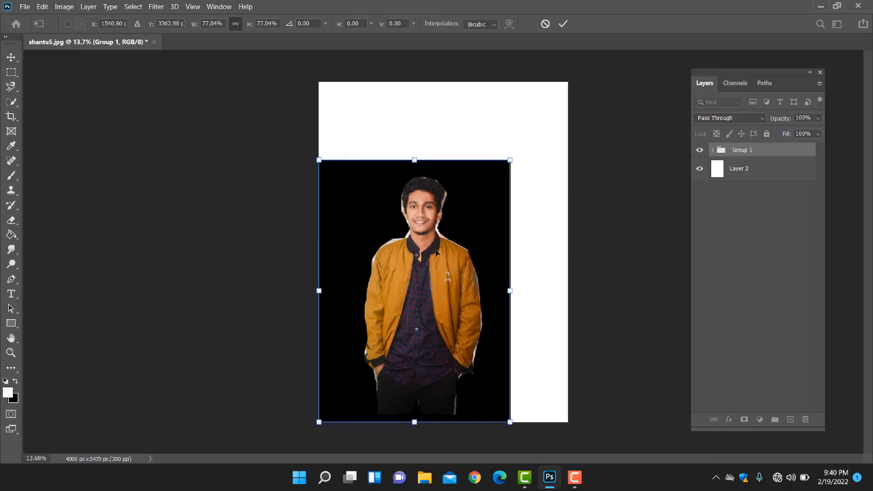
pyautogui.moveTo(436, 249); pyautogui.dragTo(493, 173)
pyautogui.moveTo(567, 81); pyautogui.dragTo(545, 112)
pyautogui.moveTo(483, 195); pyautogui.dragTo(507, 166)
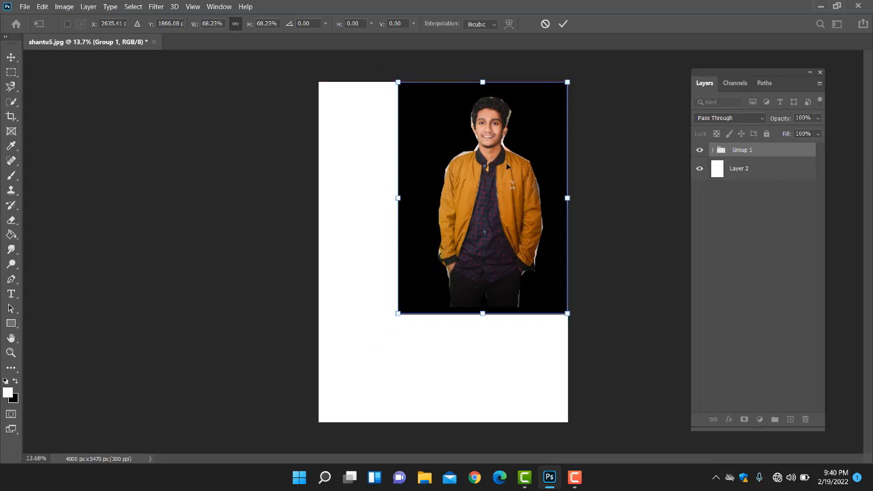
pyautogui.press('Return')
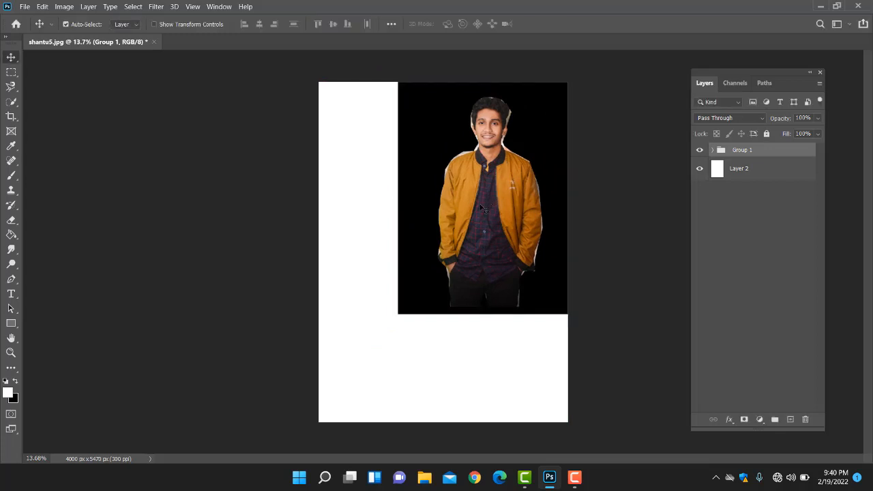
# Step: Pick the man and the black background on the canvas to select their individual layers inside Group 1
pyautogui.click(481, 207)
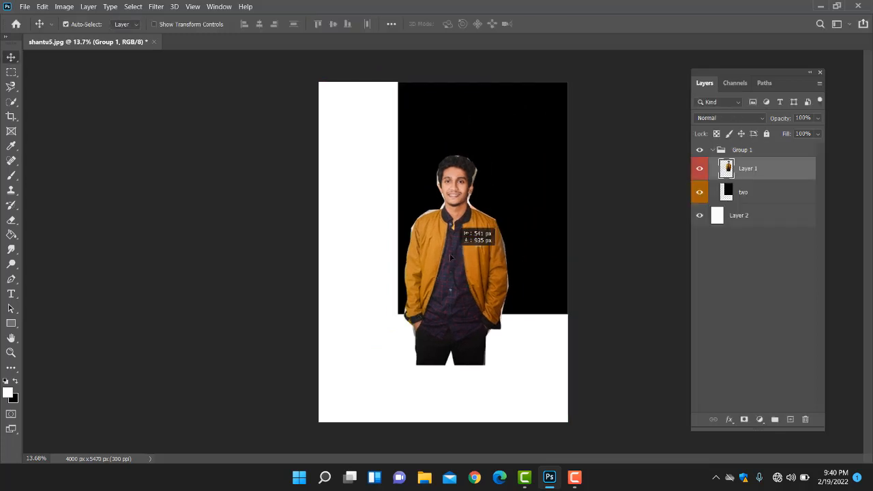
pyautogui.click(711, 150)
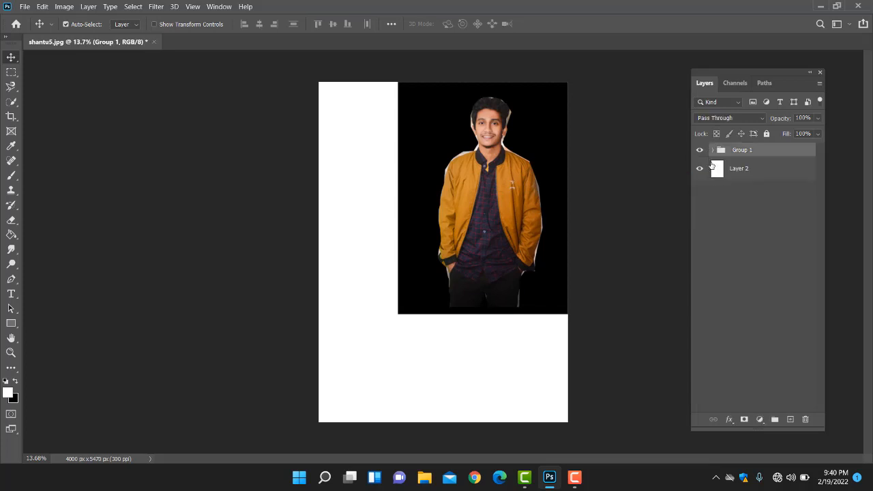
pyautogui.click(485, 189)
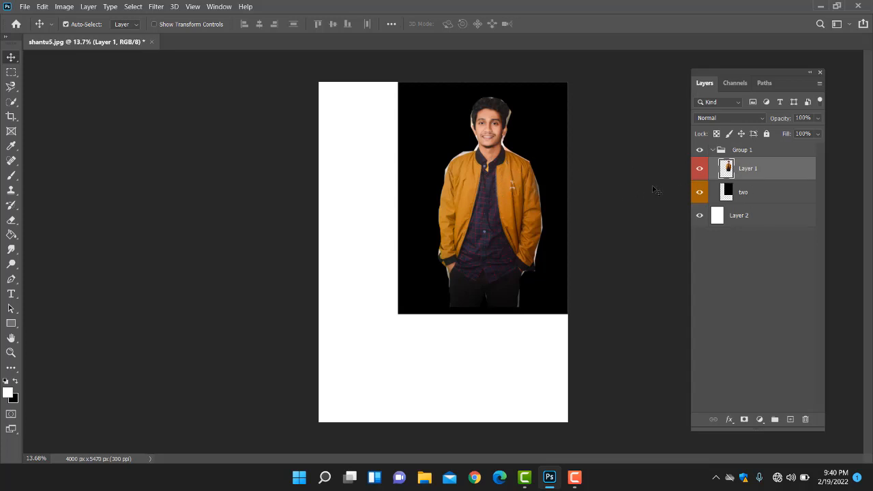
pyautogui.click(424, 140)
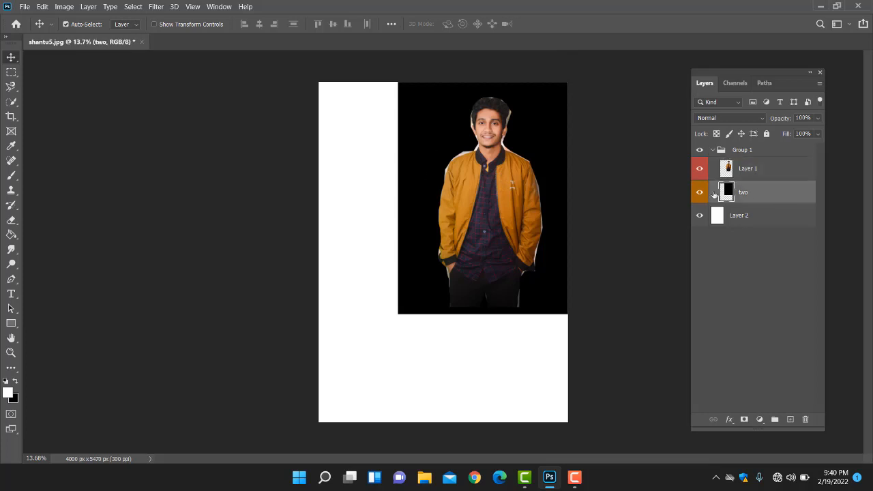
pyautogui.click(807, 209)
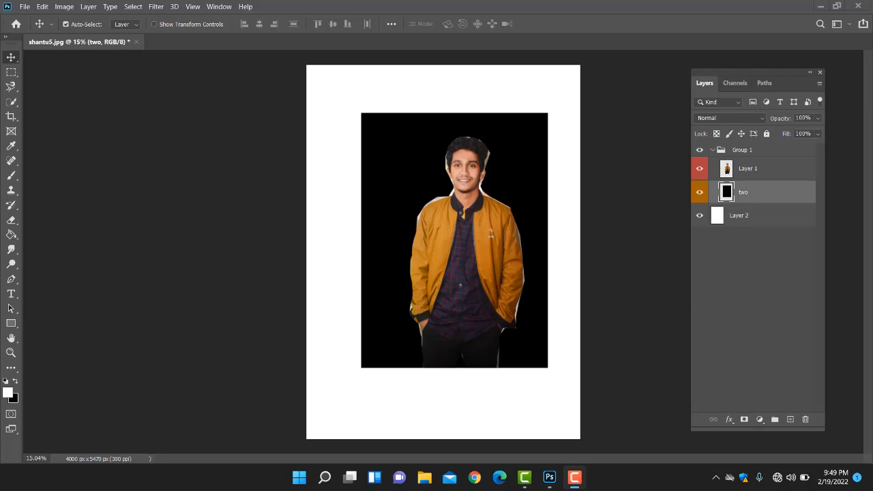
pyautogui.click(764, 191)
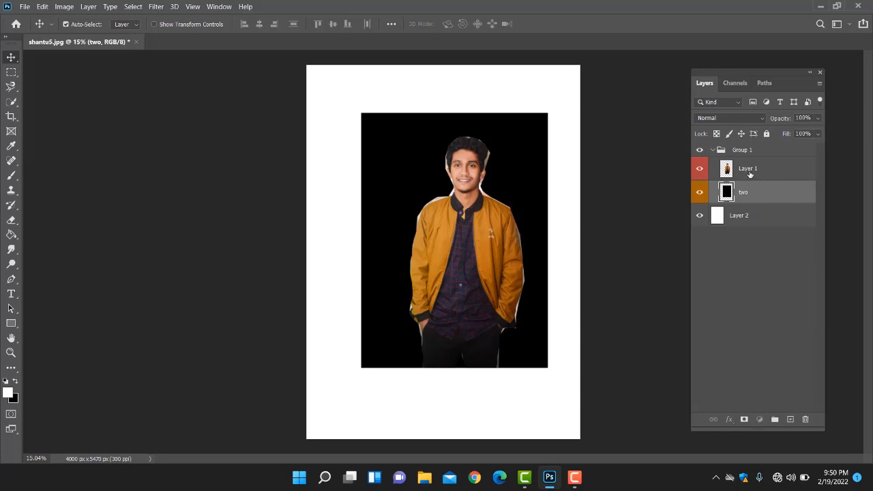
# Step: Try out the opacity of Layer 1 and return it to 100%
pyautogui.click(750, 176)
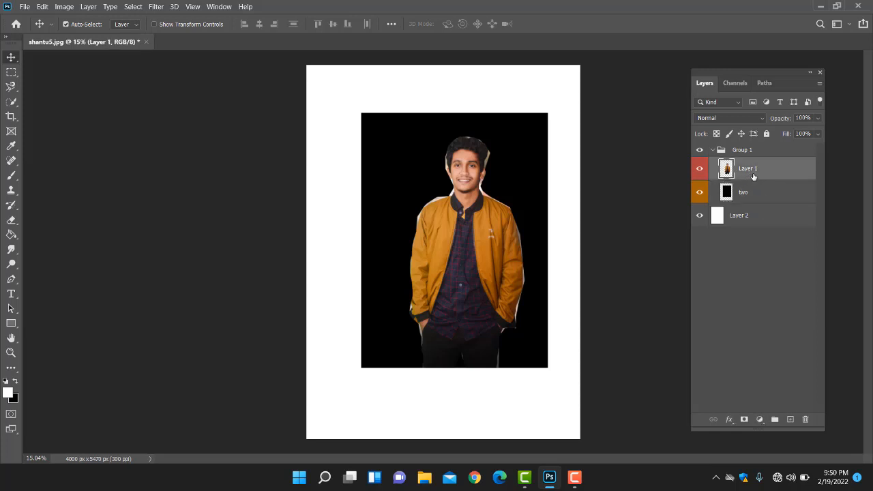
pyautogui.click(819, 119)
pyautogui.moveTo(819, 133)
pyautogui.mouseDown()
pyautogui.moveTo(774, 132)
pyautogui.moveTo(832, 135)
pyautogui.mouseUp()
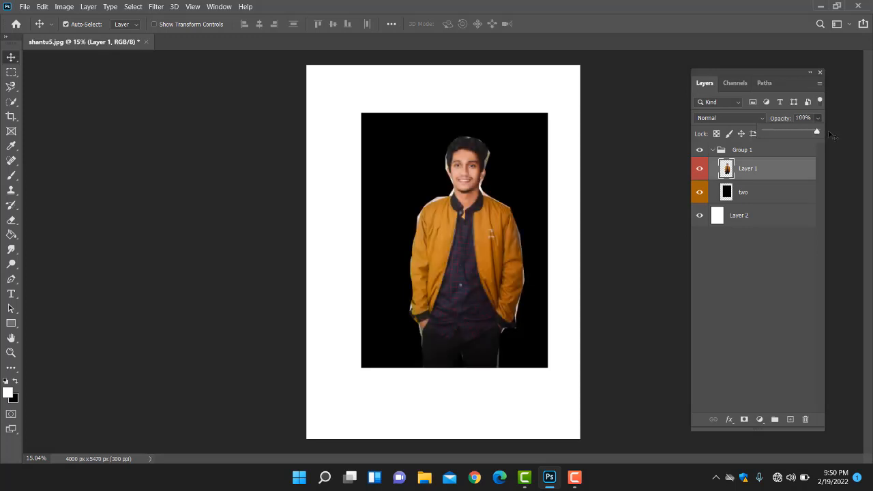
# Step: Lower the fill of layer "two" to 0%, then restore it to 100%
pyautogui.click(771, 191)
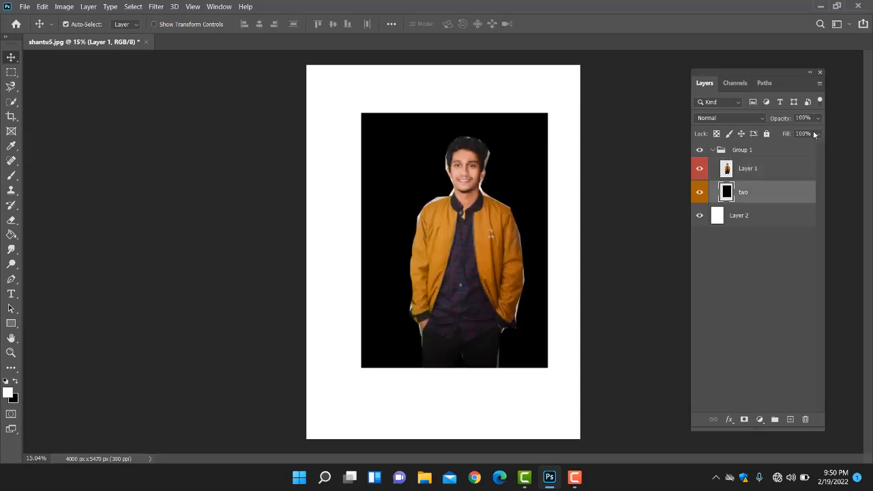
pyautogui.click(820, 135)
pyautogui.moveTo(786, 147); pyautogui.dragTo(764, 149)
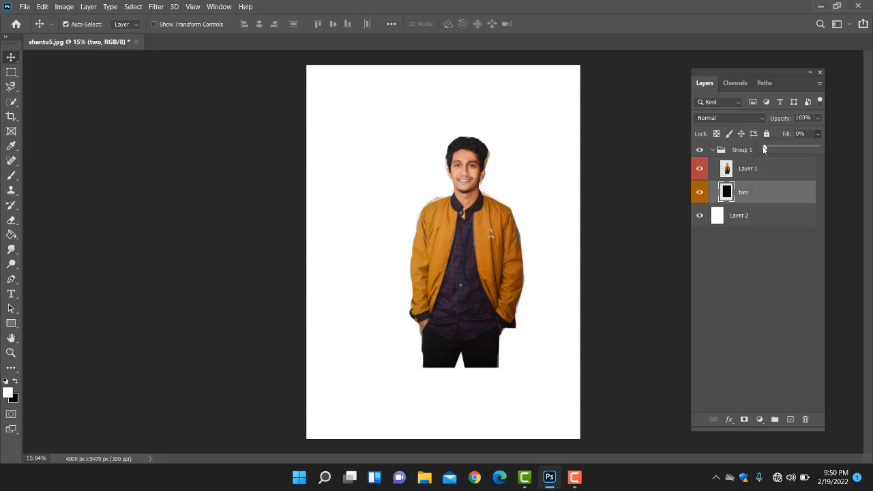
pyautogui.moveTo(818, 148); pyautogui.dragTo(813, 157)
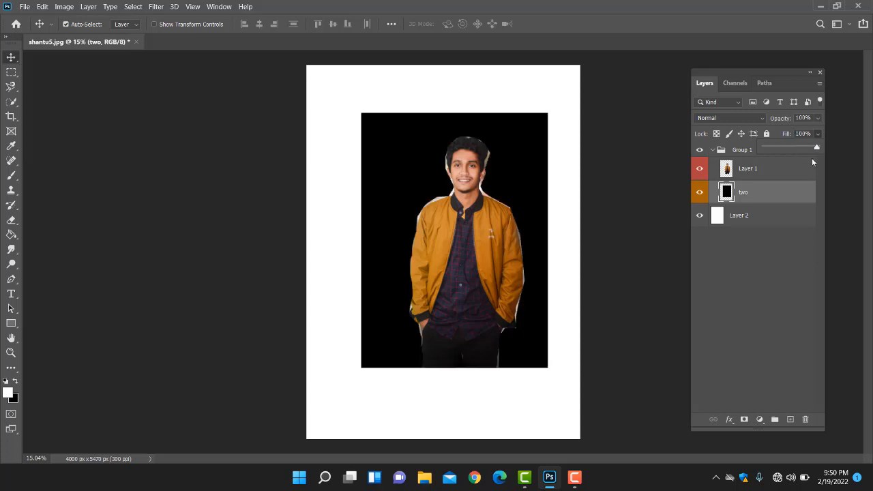
pyautogui.click(768, 193)
# Step: Collapse Group 1 and ungroup its layers
pyautogui.click(713, 150)
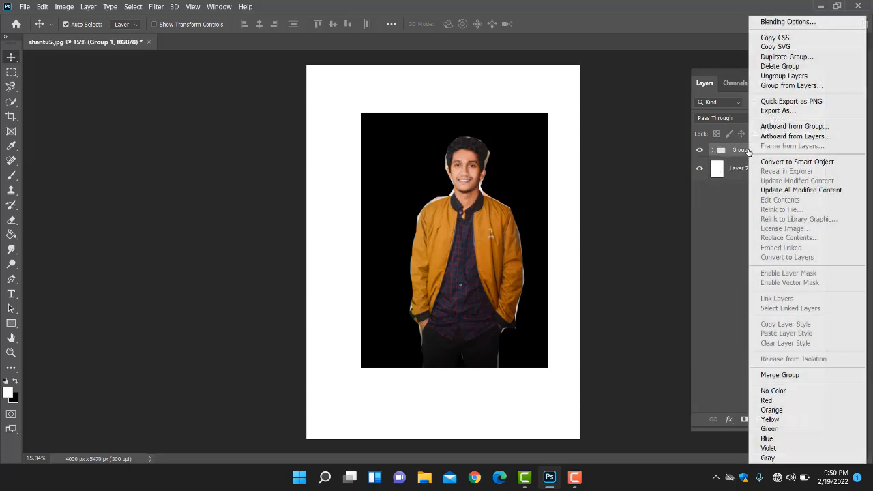
pyautogui.rightClick(750, 156)
pyautogui.click(731, 151)
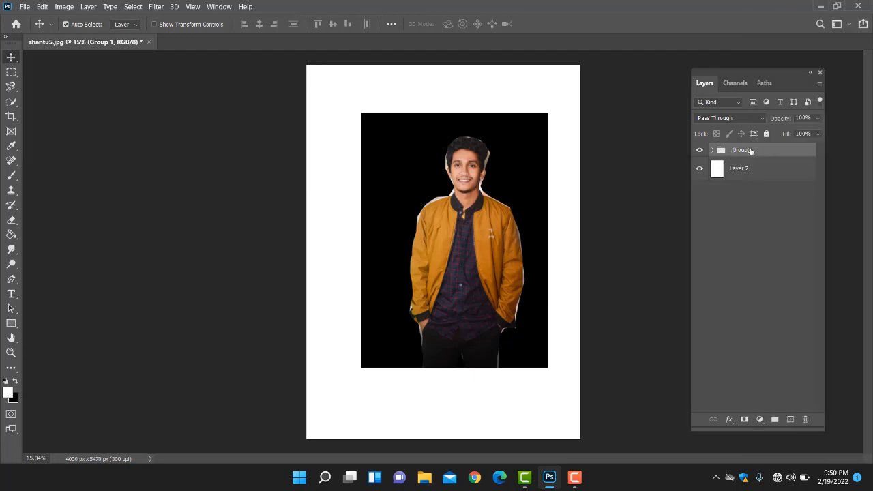
pyautogui.rightClick(751, 151)
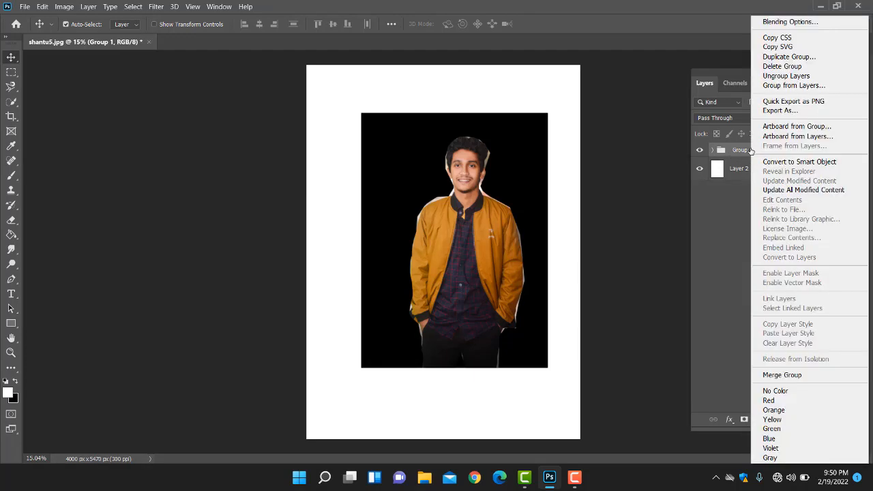
pyautogui.click(734, 151)
pyautogui.rightClick(734, 150)
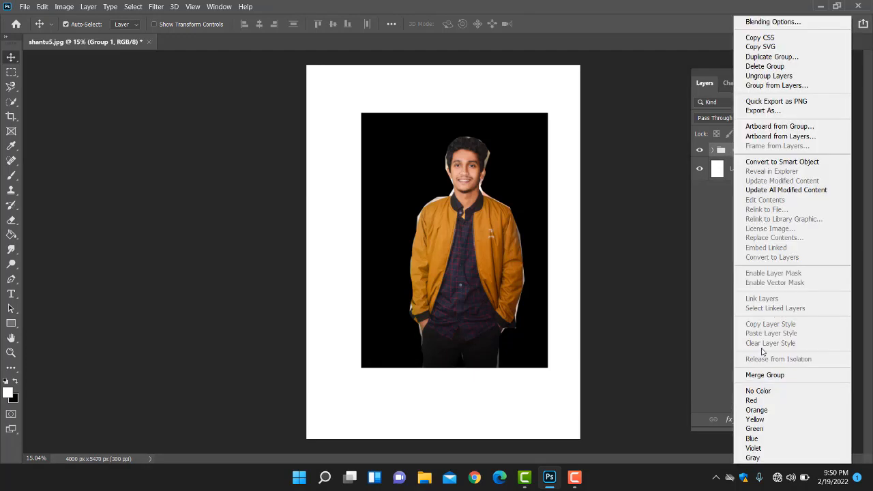
pyautogui.click(768, 76)
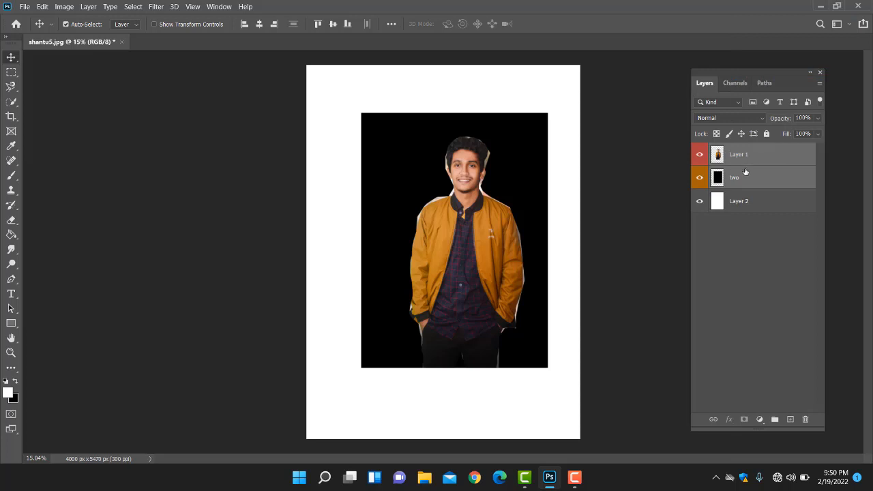
# Step: Select Layer 1, "two" and Layer 2 together and put them into a new group
pyautogui.click(740, 177)
pyautogui.click(754, 161)
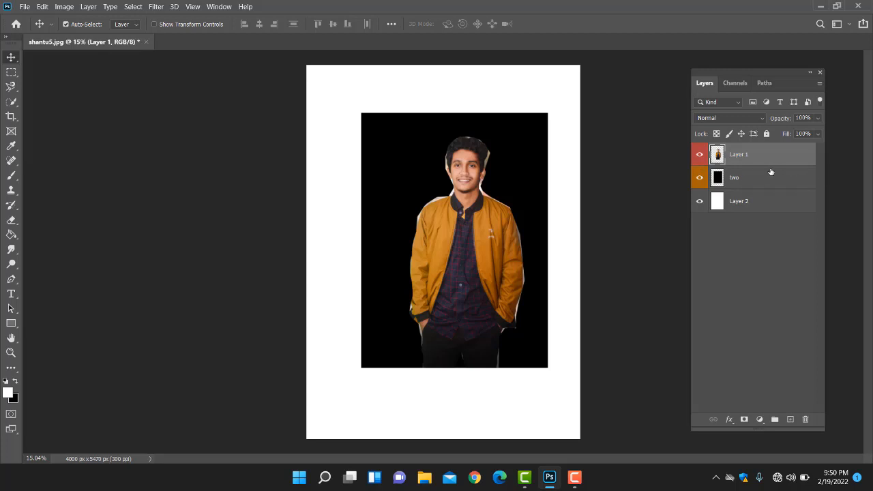
pyautogui.click(758, 203)
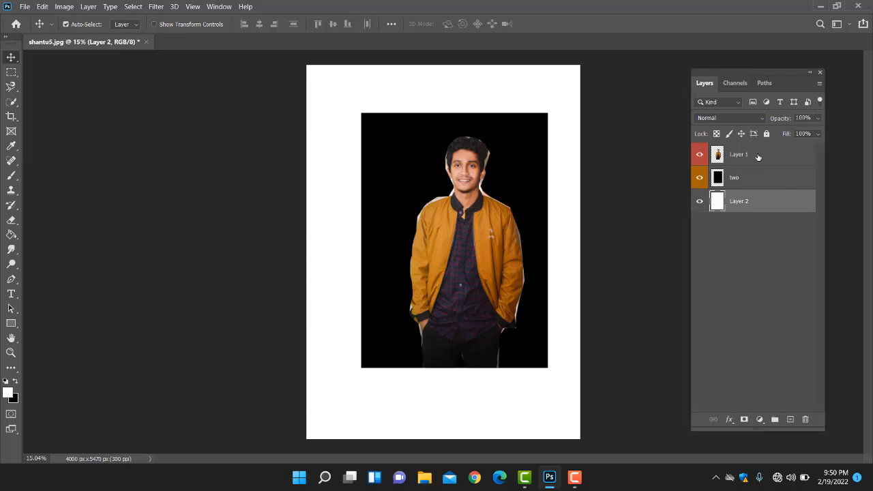
pyautogui.keyDown('shift'); pyautogui.click(758, 156); pyautogui.keyUp('shift')
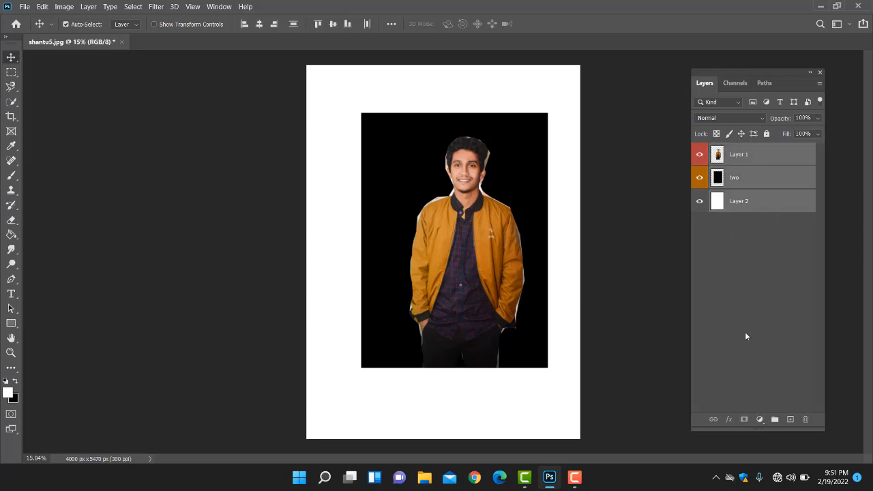
pyautogui.click(774, 419)
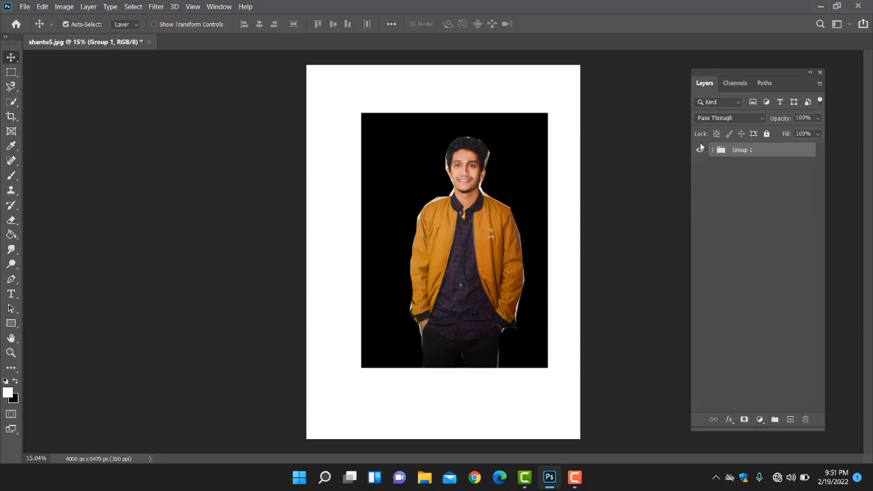
# Step: Toggle the new group's visibility off and on, then ungroup its three layers
pyautogui.click(697, 154)
pyautogui.click(697, 154)
pyautogui.rightClick(753, 149)
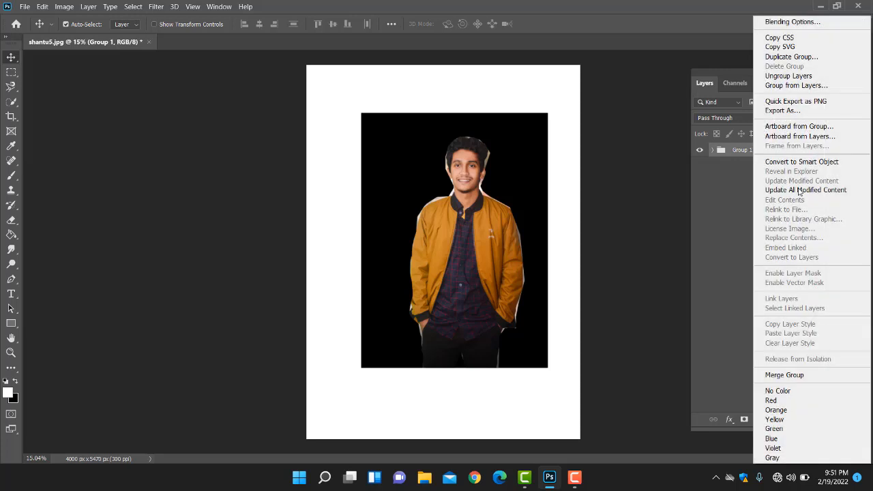
pyautogui.click(786, 77)
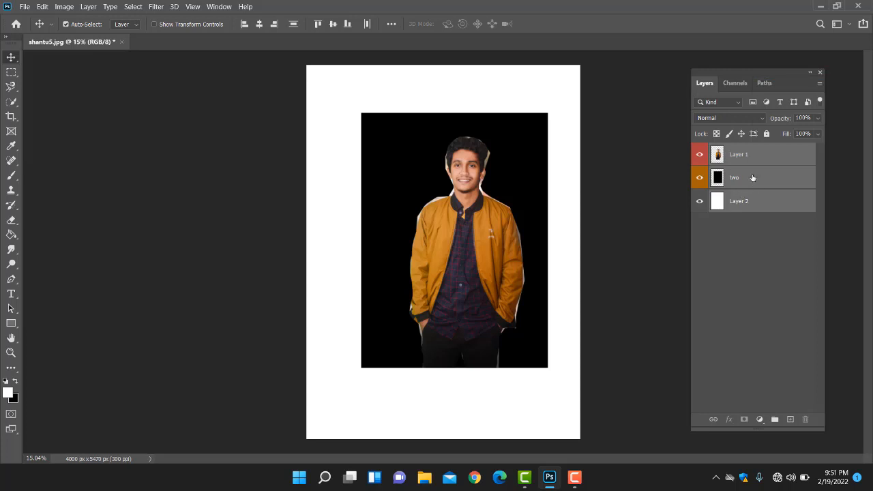
# Step: Select Layer 1 and look through the available adjustment layer types and layer effects without applying any
pyautogui.click(773, 156)
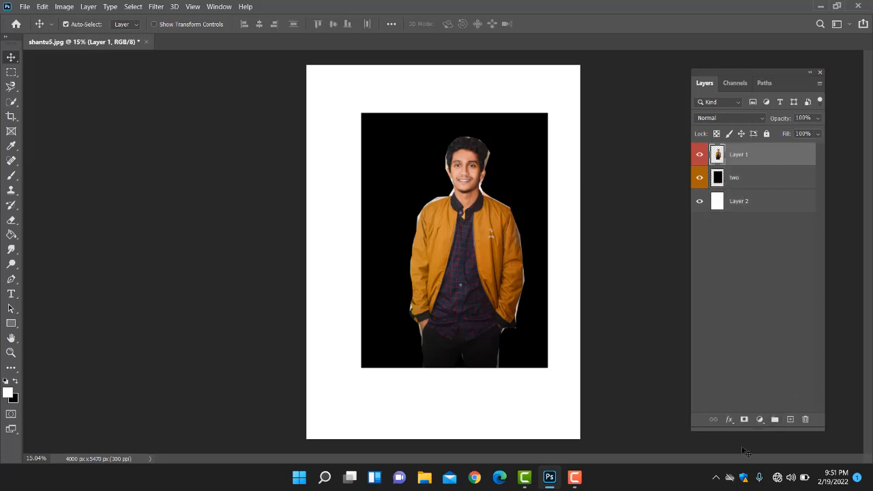
pyautogui.click(761, 420)
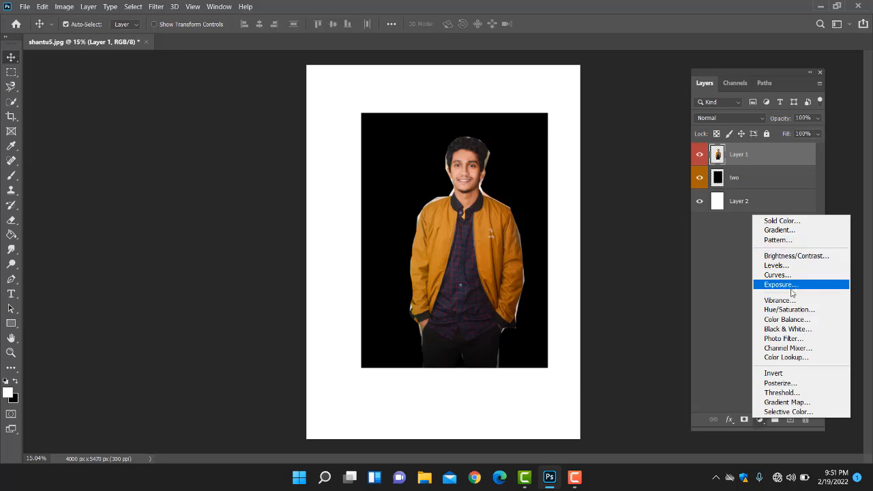
pyautogui.click(729, 272)
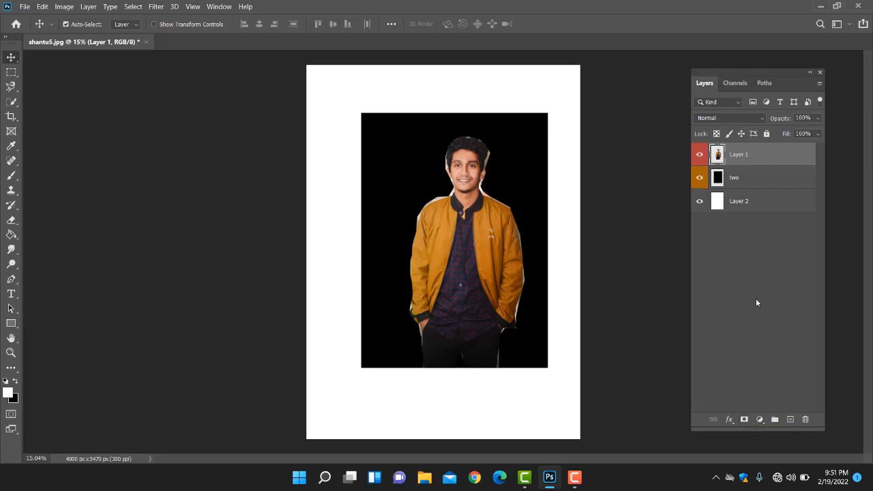
pyautogui.click(730, 419)
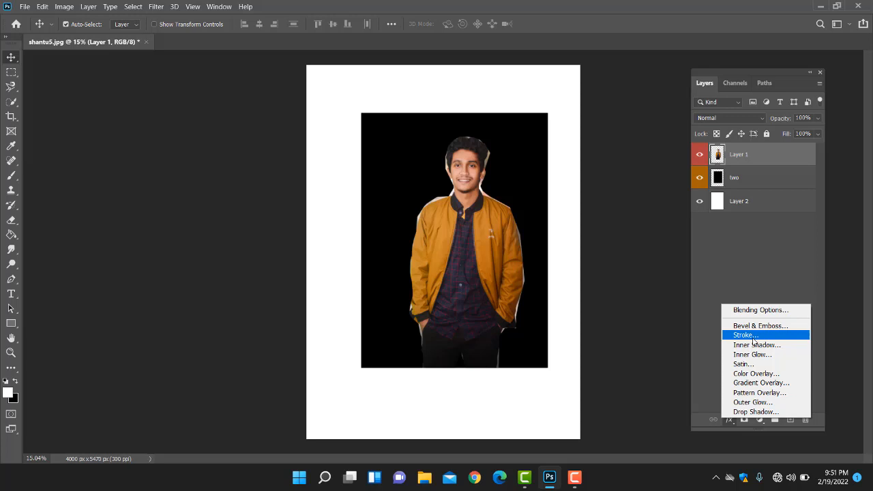
pyautogui.click(729, 250)
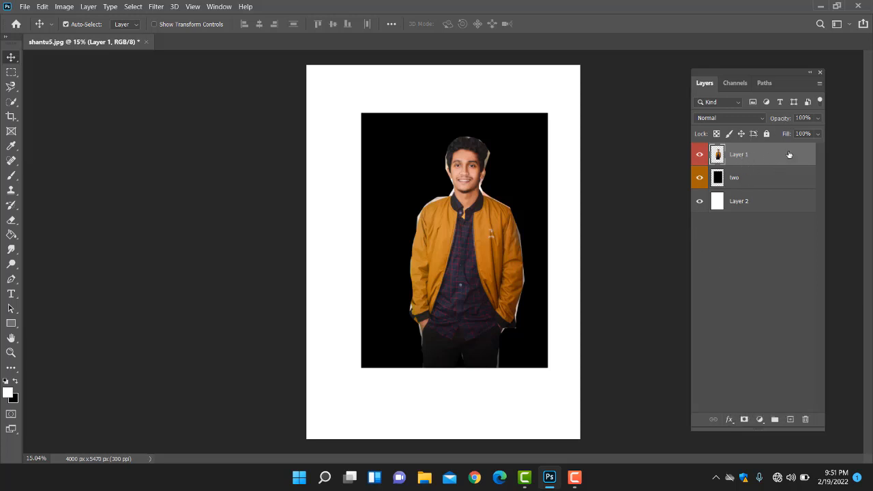
pyautogui.click(754, 183)
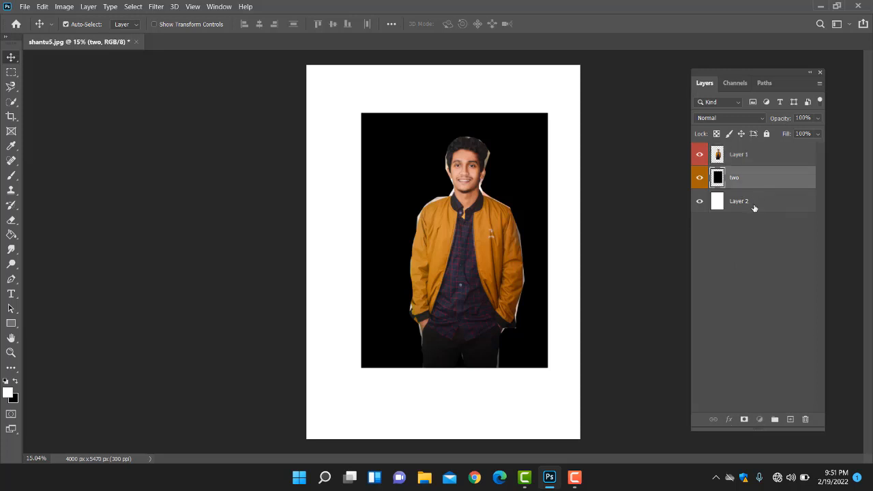
pyautogui.click(754, 206)
pyautogui.click(755, 175)
pyautogui.click(759, 153)
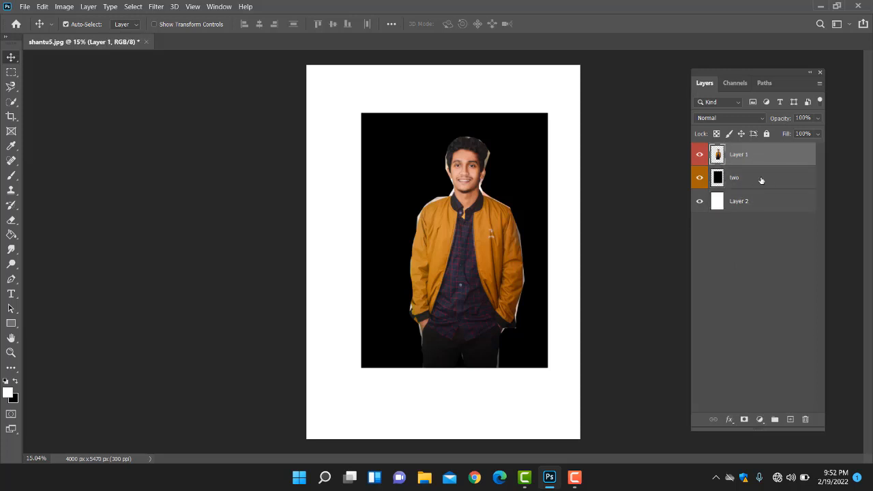
pyautogui.click(760, 178)
pyautogui.click(754, 210)
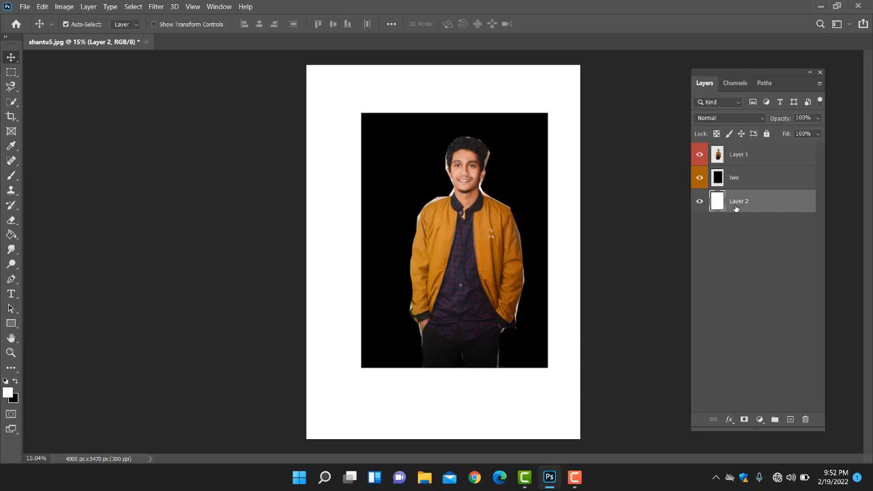
pyautogui.click(755, 171)
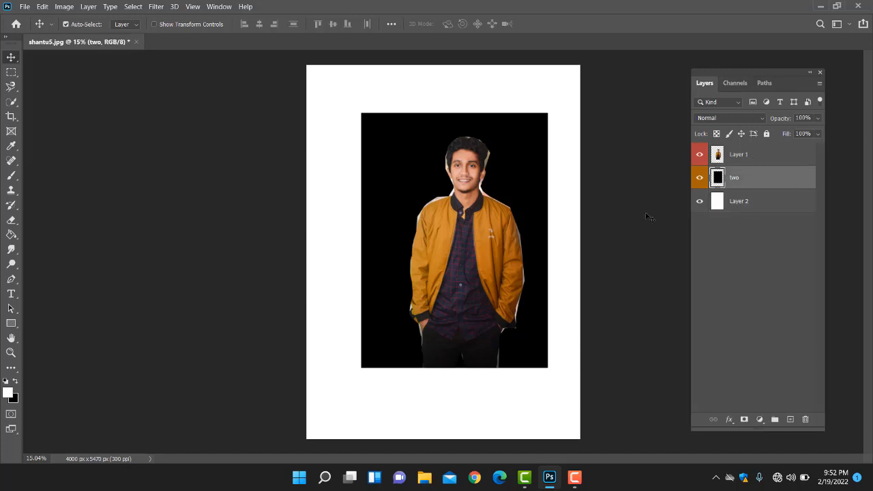
pyautogui.click(755, 161)
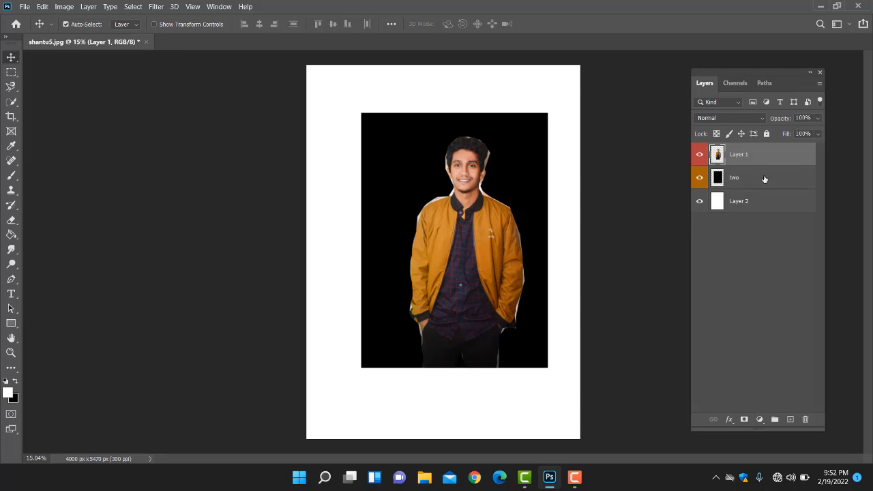
pyautogui.click(764, 181)
pyautogui.click(770, 202)
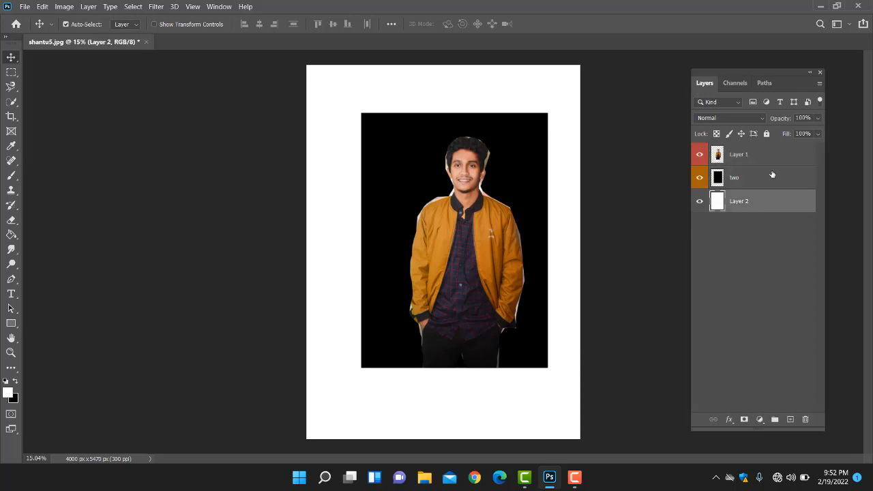
pyautogui.click(766, 179)
pyautogui.click(773, 159)
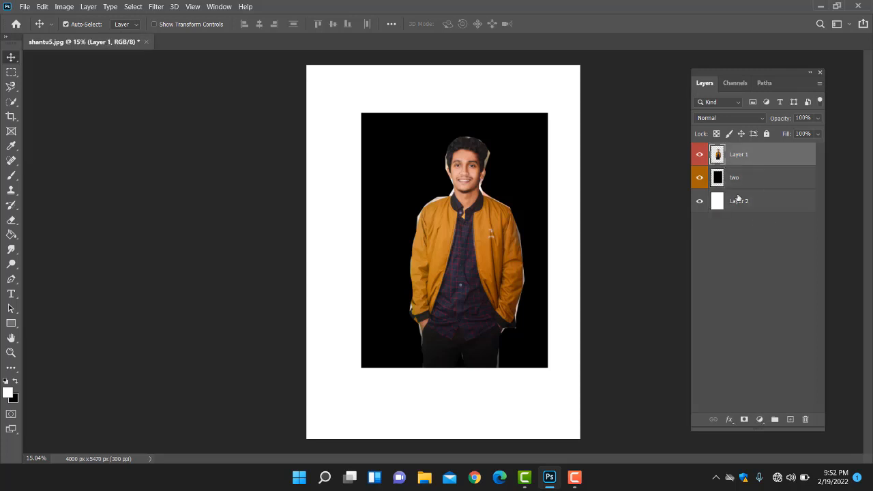